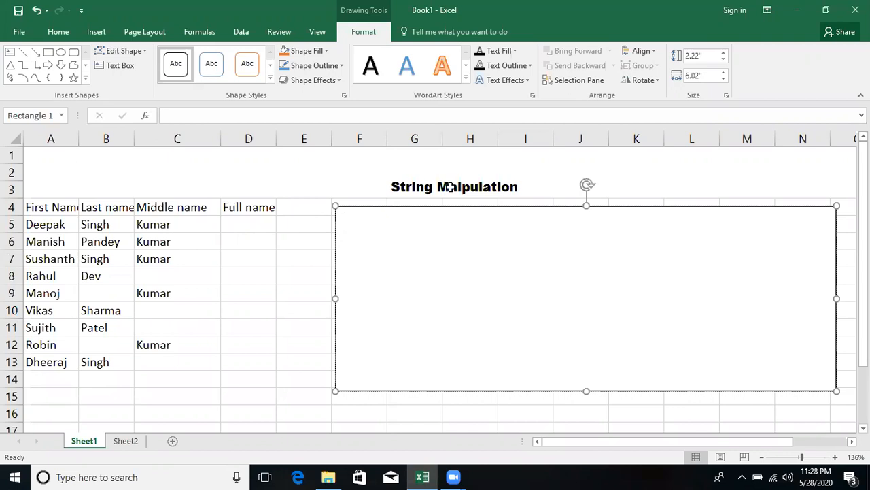
- Correct the heading to read String Manipulation and fit columns A and B to the width of their contents
click(435, 185)
text(a)
click(229, 227)
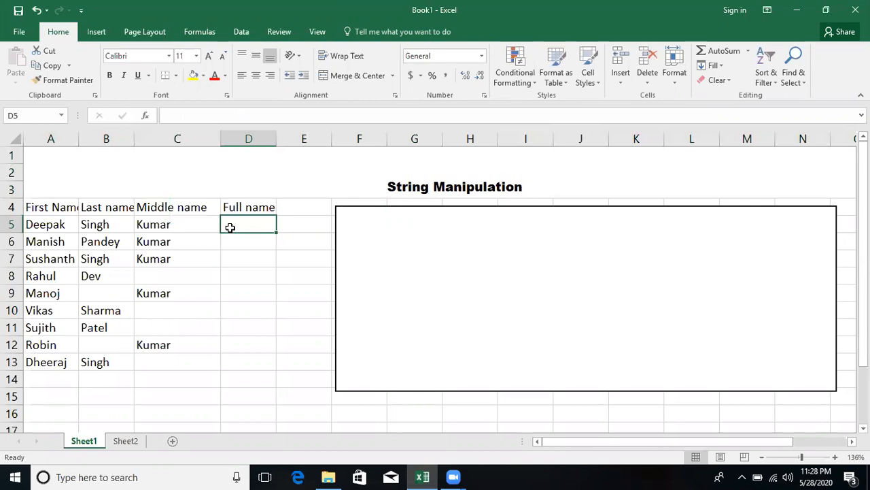
double_click(76, 138)
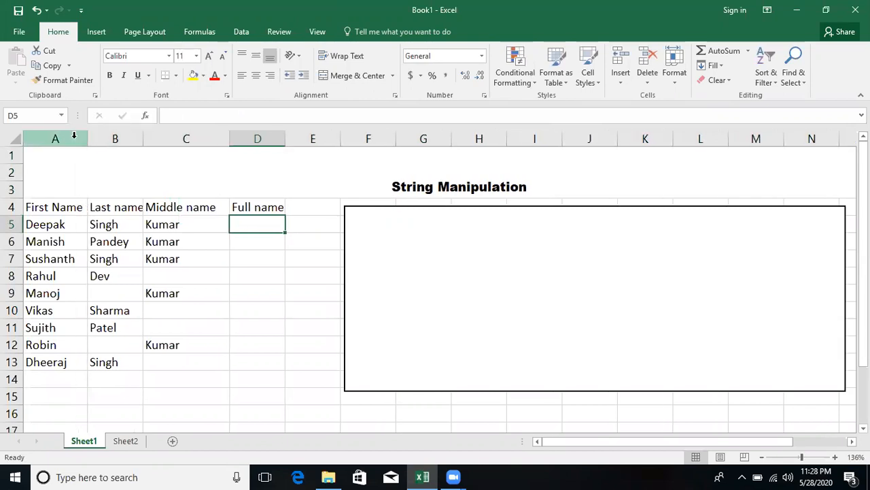
double_click(143, 138)
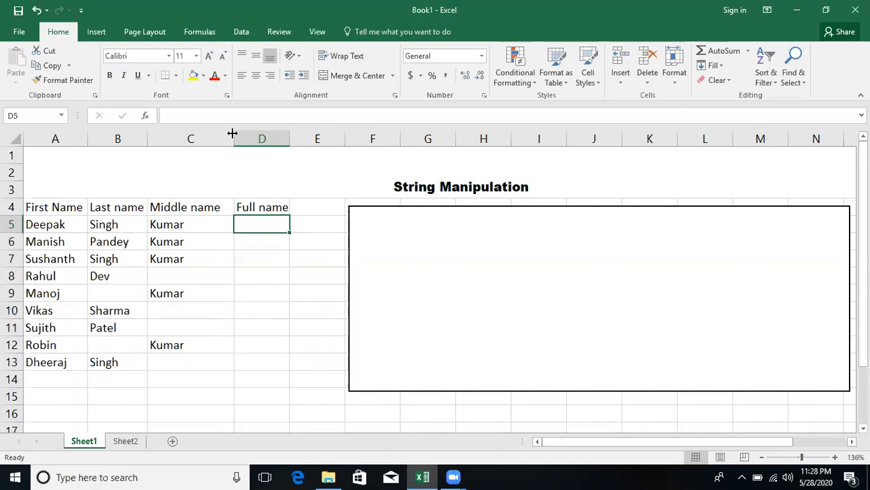
- Start a CONCATENATE formula in cell D5 and open its function arguments
text(=)
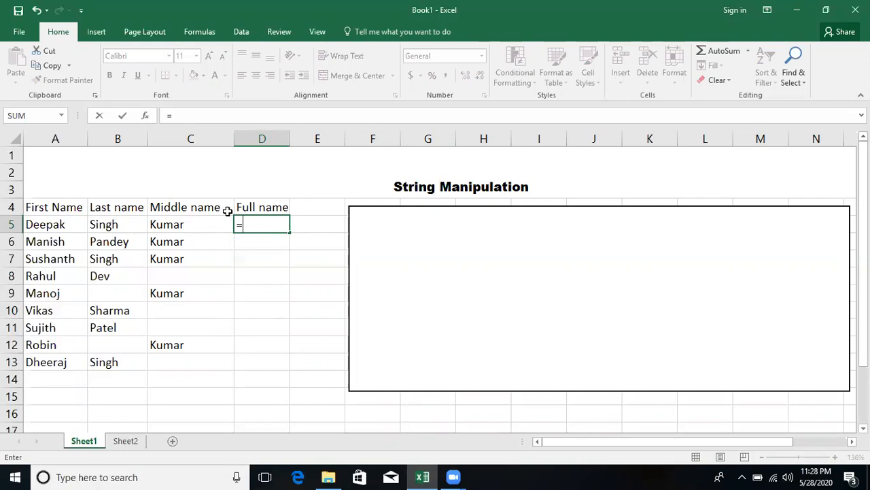
text(c)
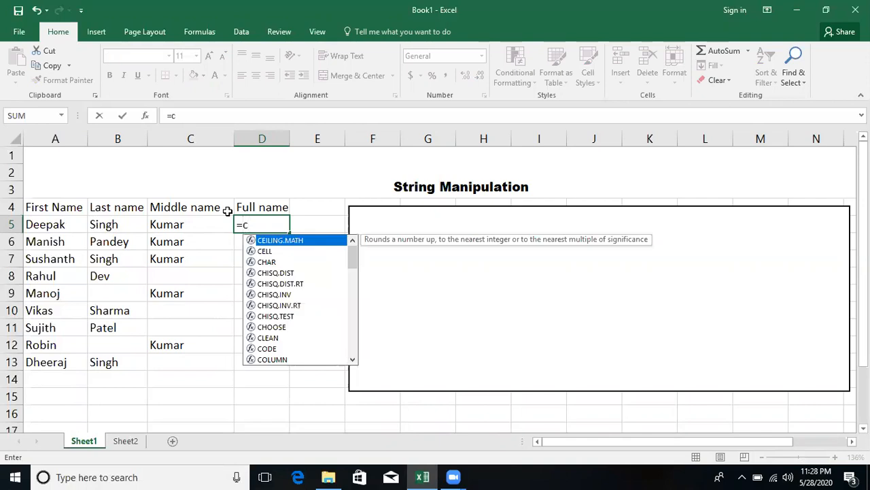
text(onca)
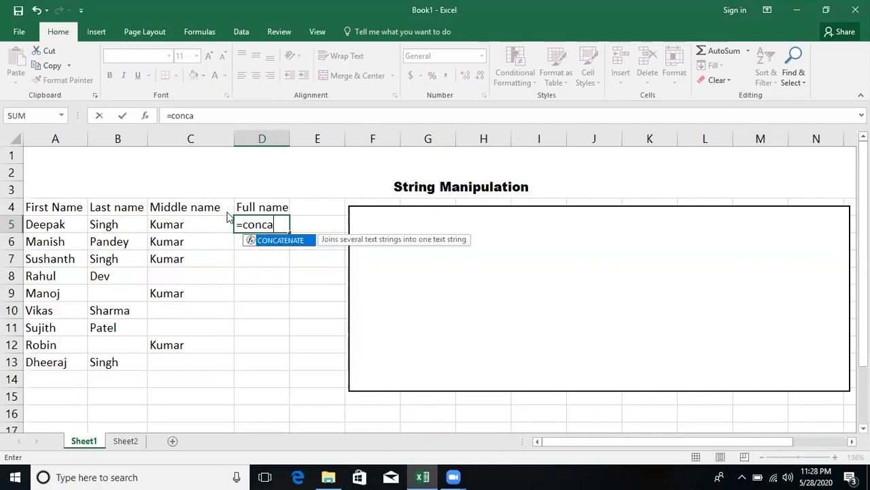
text(tenayr)
key(BackSpace)
key(BackSpace)
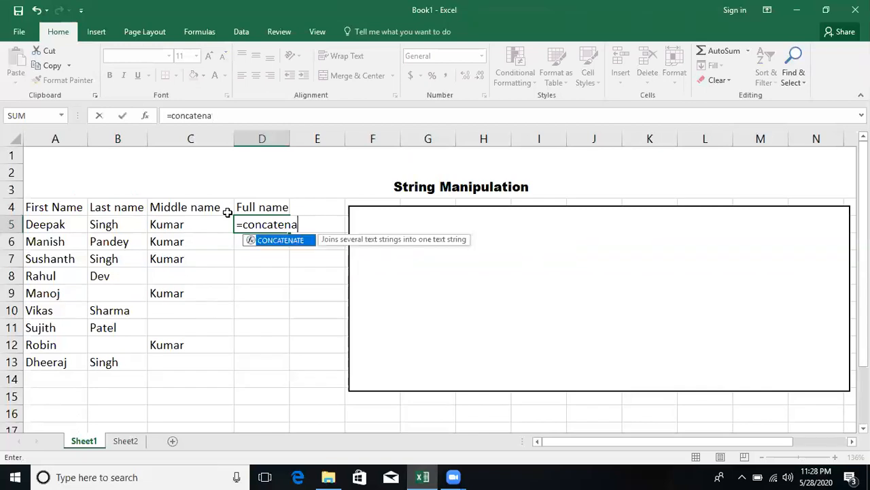
text(te)
key(ctrl+a)
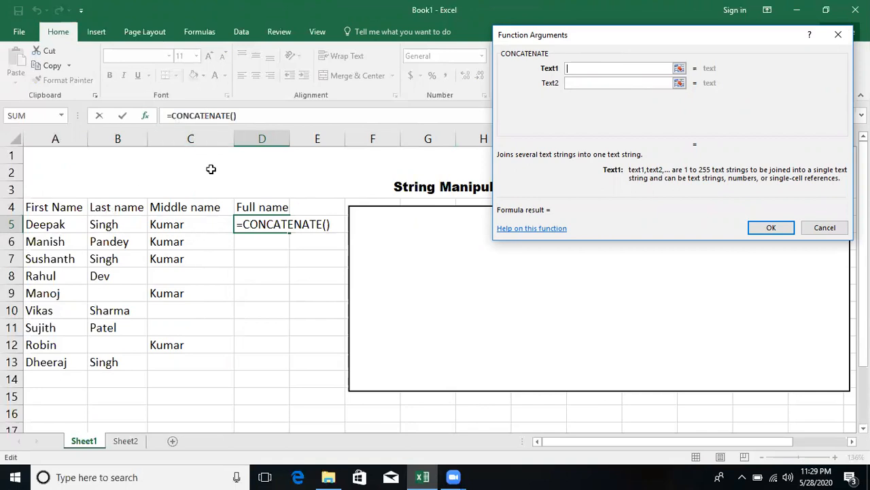
- Set the CONCATENATE arguments to A5 for Text1, B5 for Text2 and C5 for Text3
click(55, 226)
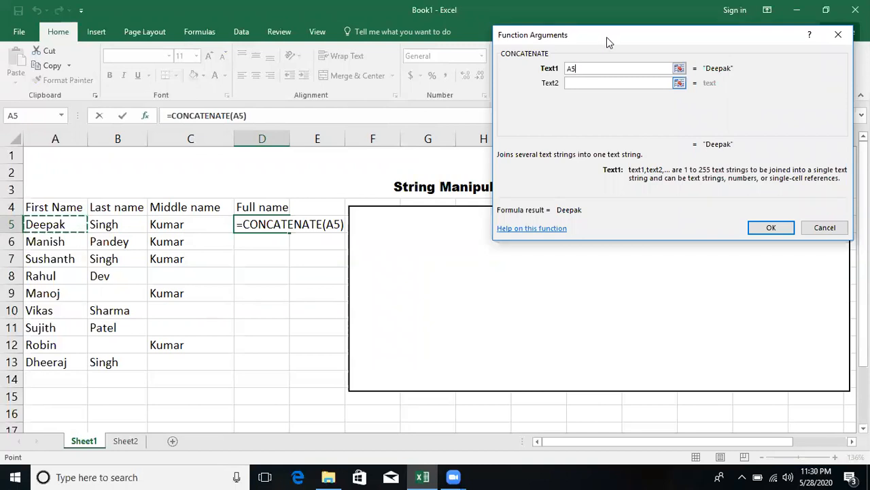
drag(608, 50, 559, 198)
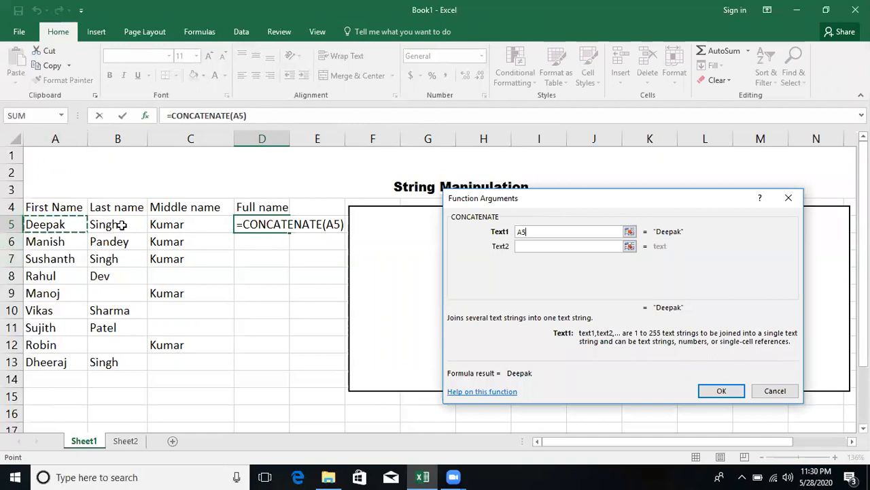
click(527, 245)
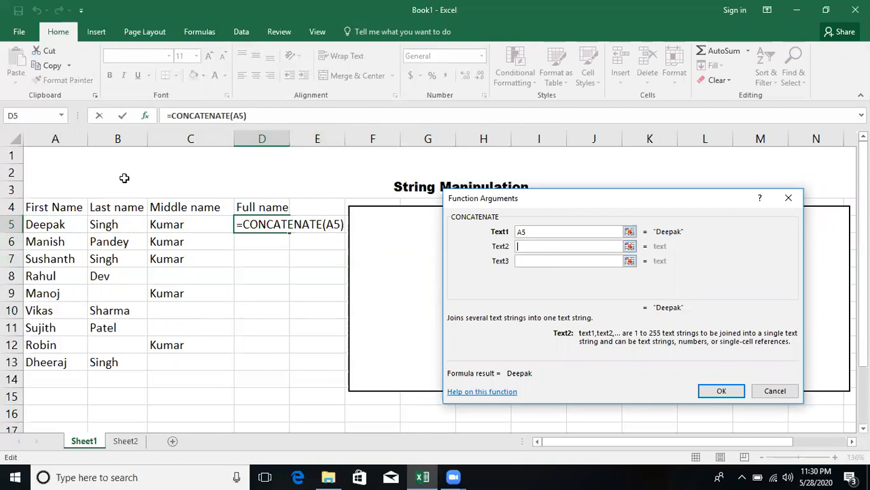
click(113, 228)
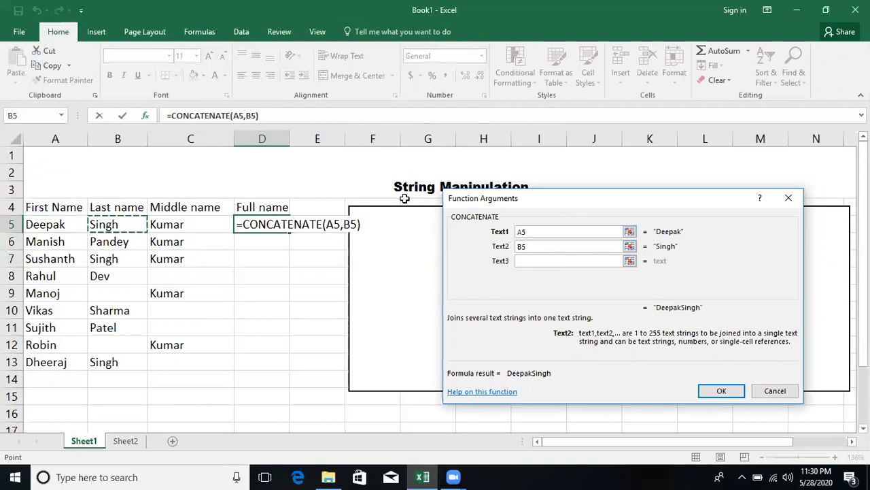
click(536, 261)
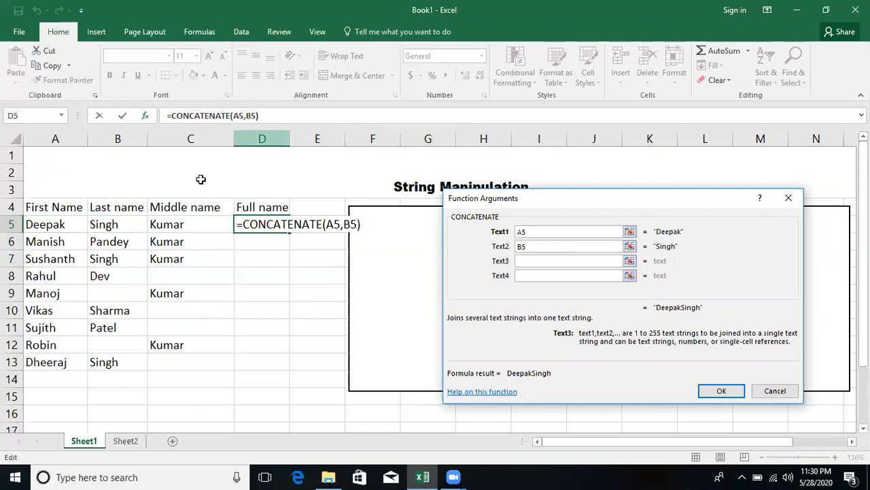
click(186, 223)
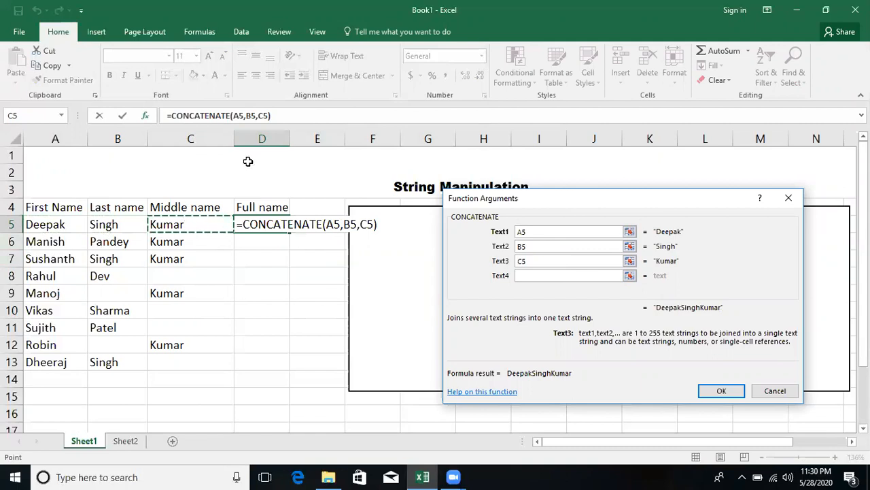
- Put the middle name before the last name by setting Text2 to C5 and Text3 to B5, and confirm the formula
click(549, 245)
key(BackSpace)
key(BackSpace)
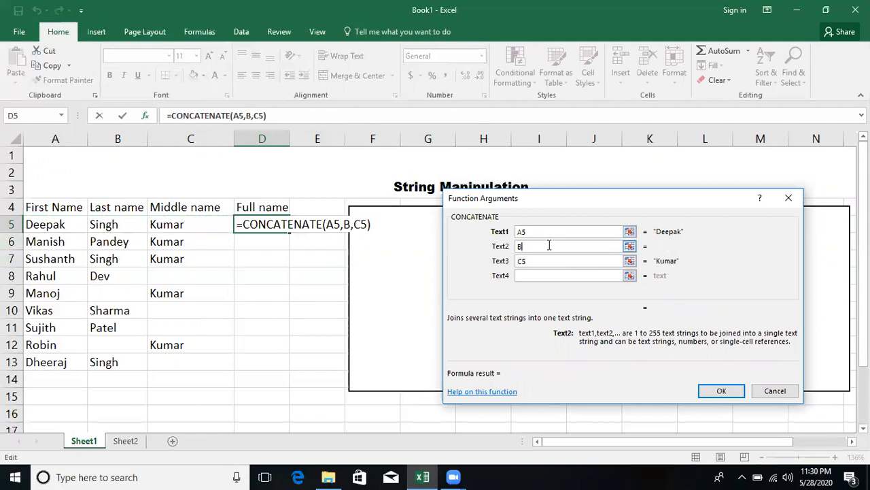
click(160, 225)
click(554, 259)
key(BackSpace)
key(BackSpace)
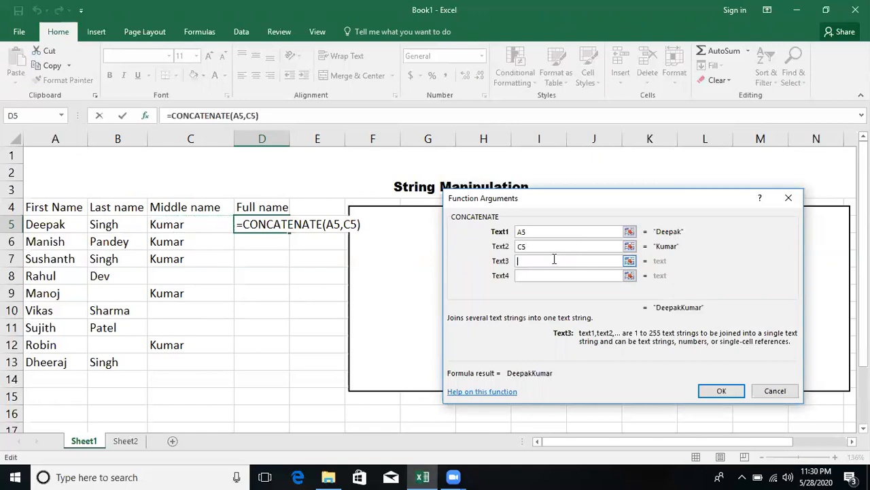
click(109, 226)
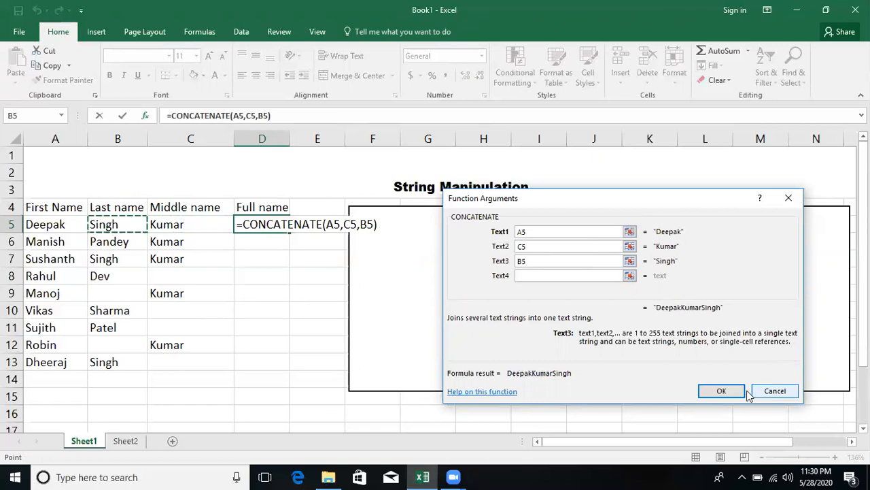
click(726, 392)
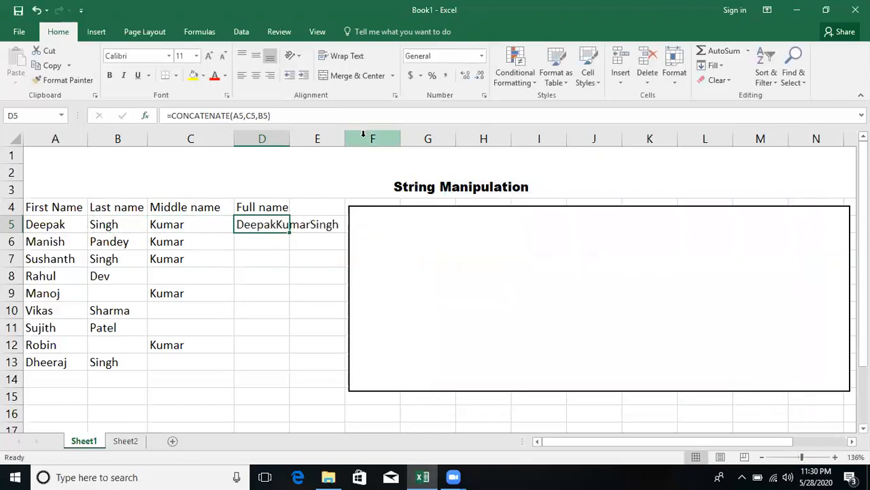
- Shift the empty notes rectangle slightly to the right and fit column D to its contents
drag(429, 213, 443, 213)
click(445, 214)
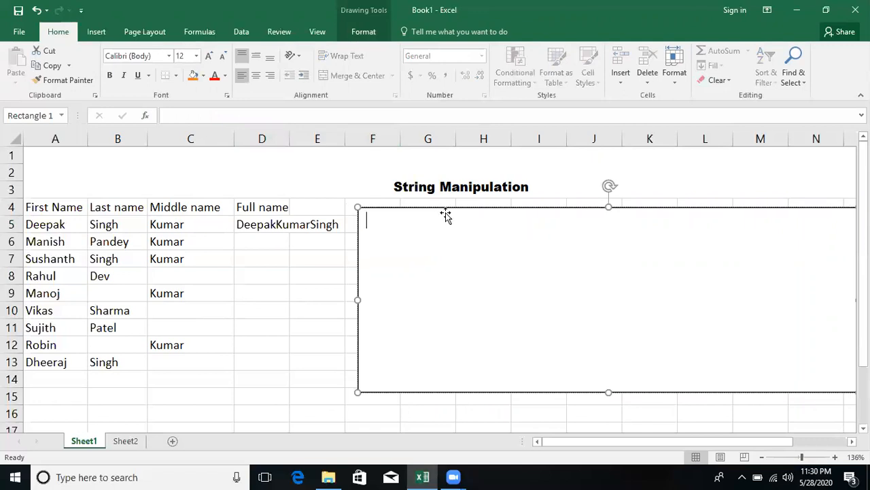
double_click(291, 138)
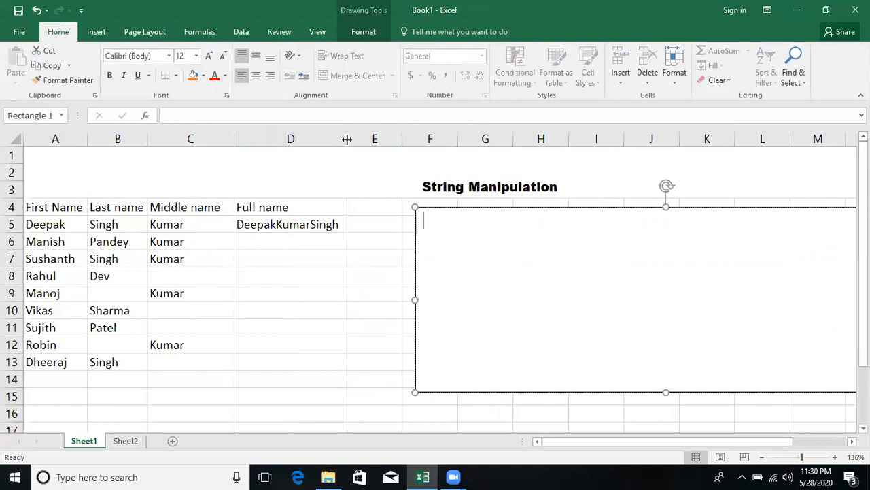
- Copy the D5 formula down through D13 and refit column D to the full names
click(325, 224)
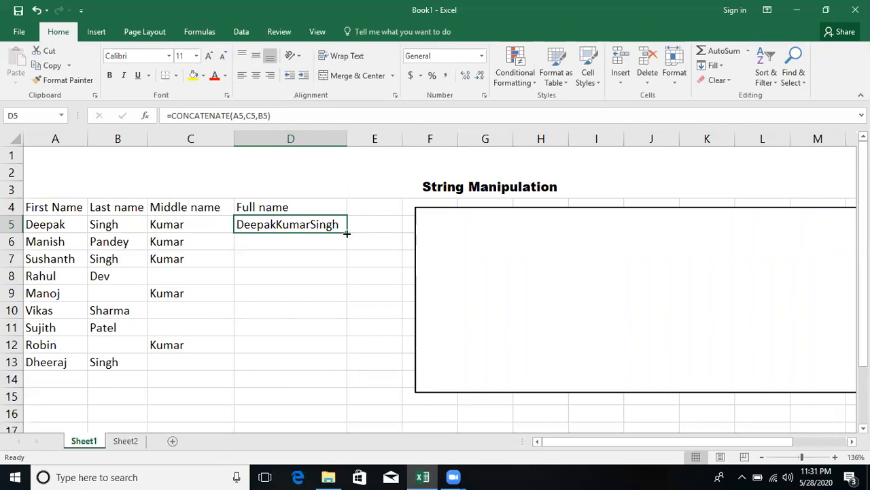
drag(347, 234, 347, 361)
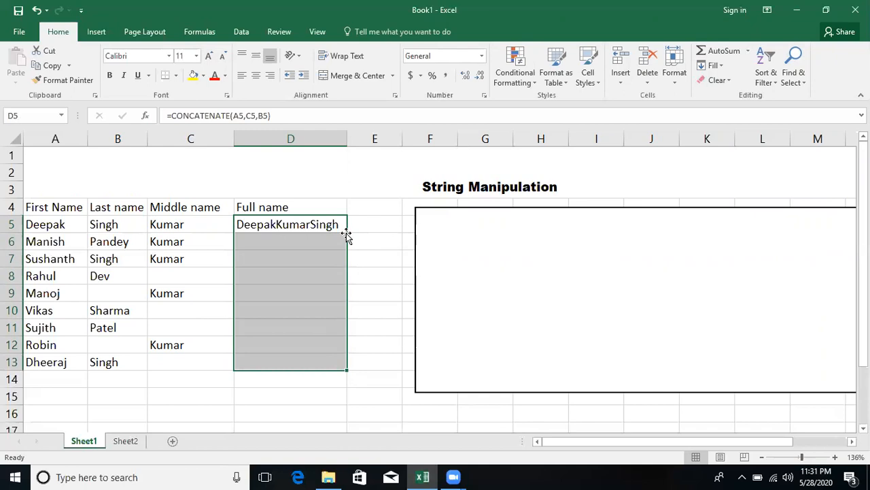
double_click(347, 233)
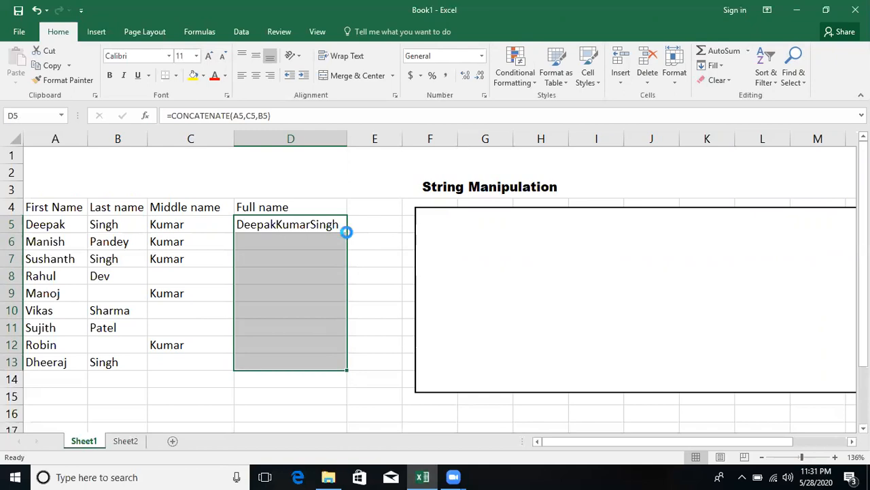
double_click(348, 134)
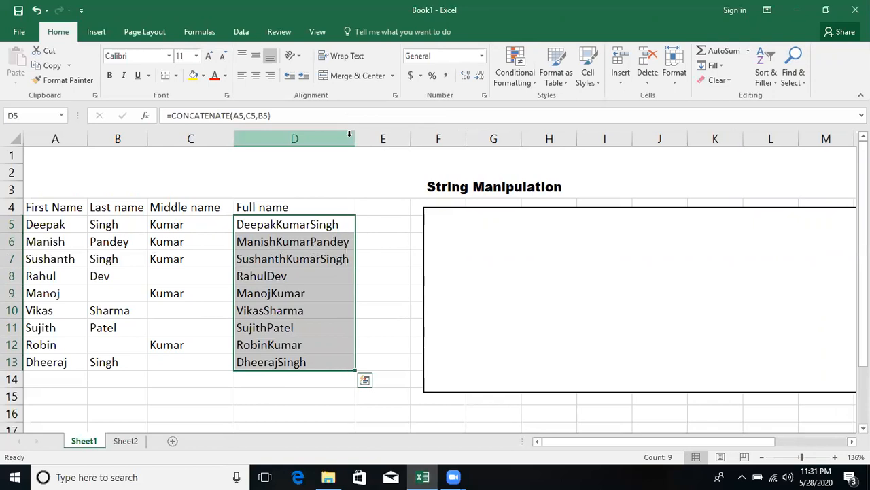
click(302, 224)
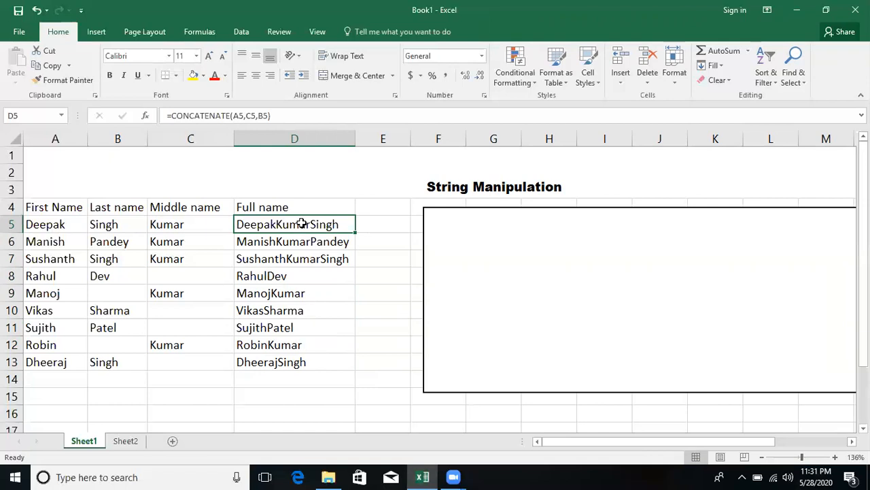
- Write "CONCATENATE: Joining the Several text Strings into One text string" as the first line in the notes rectangle
click(448, 225)
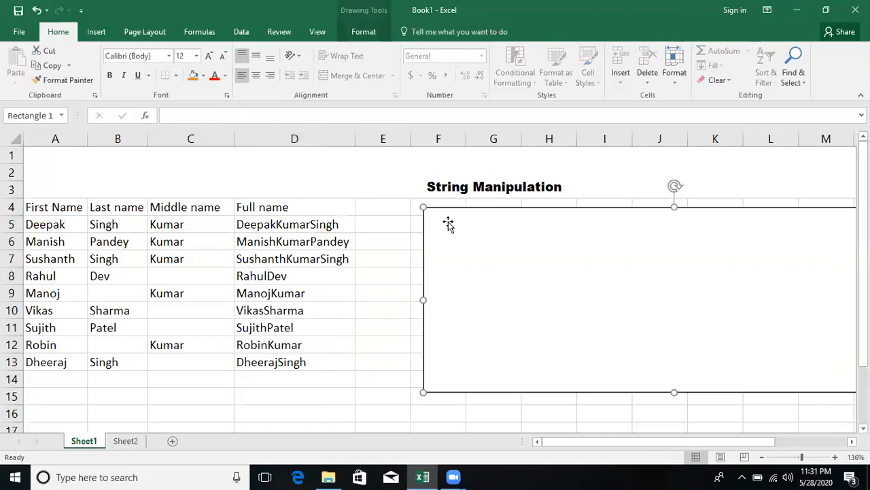
text(CON)
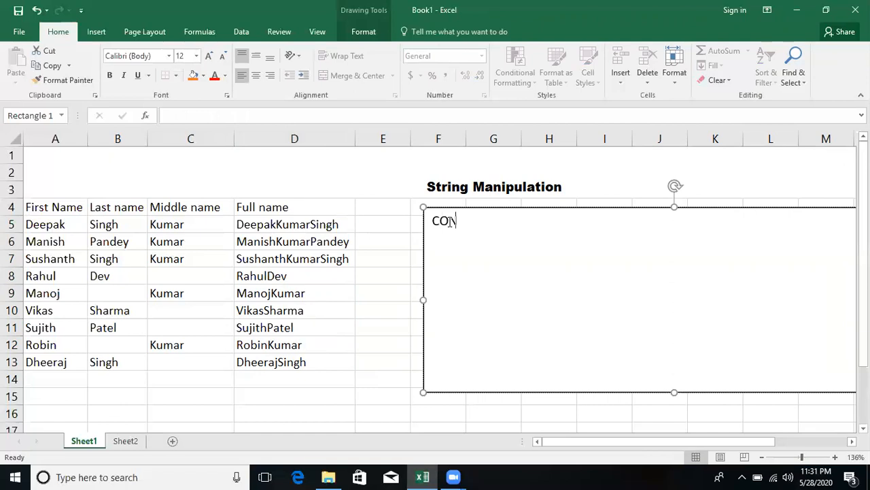
text(CATENATE: )
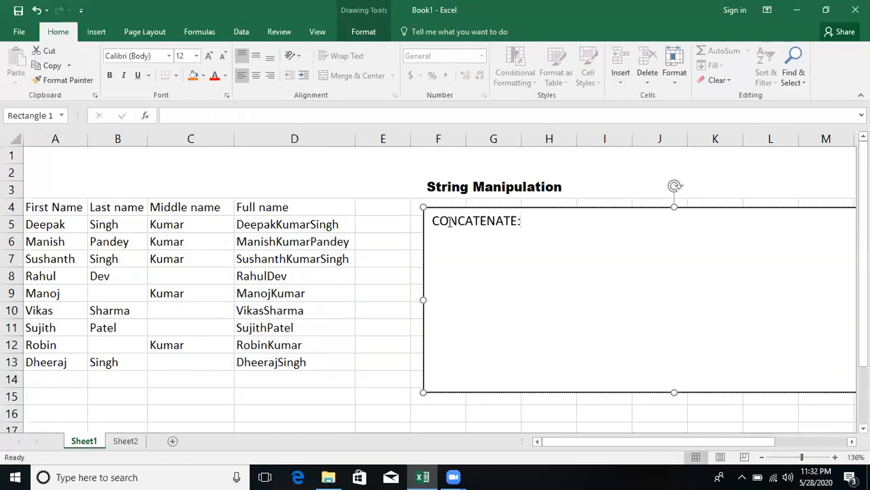
text(Joining the S)
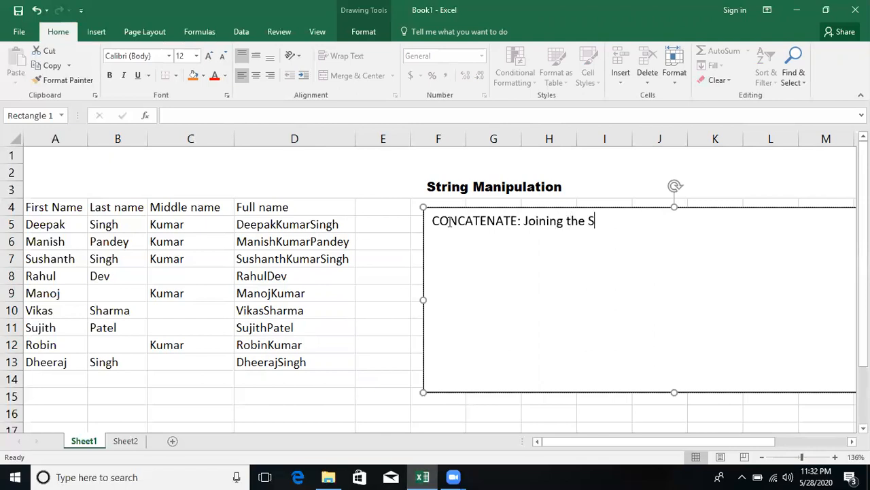
text(everal text String)
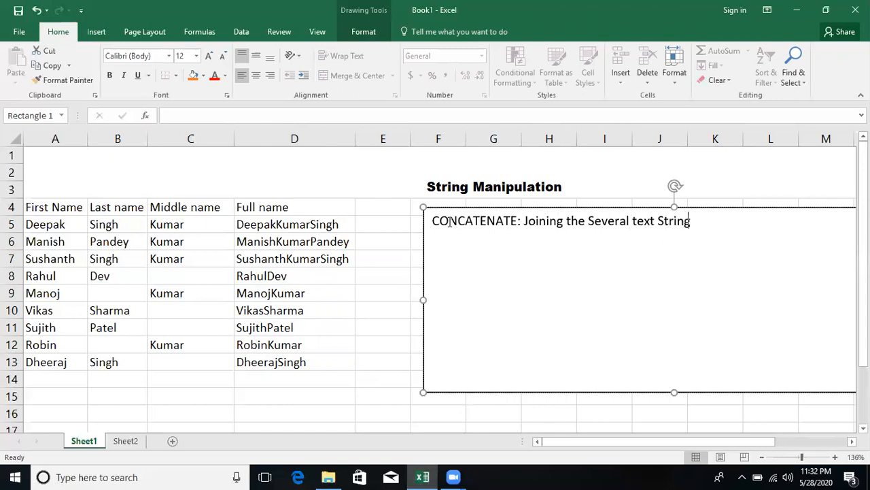
text(s into One text string)
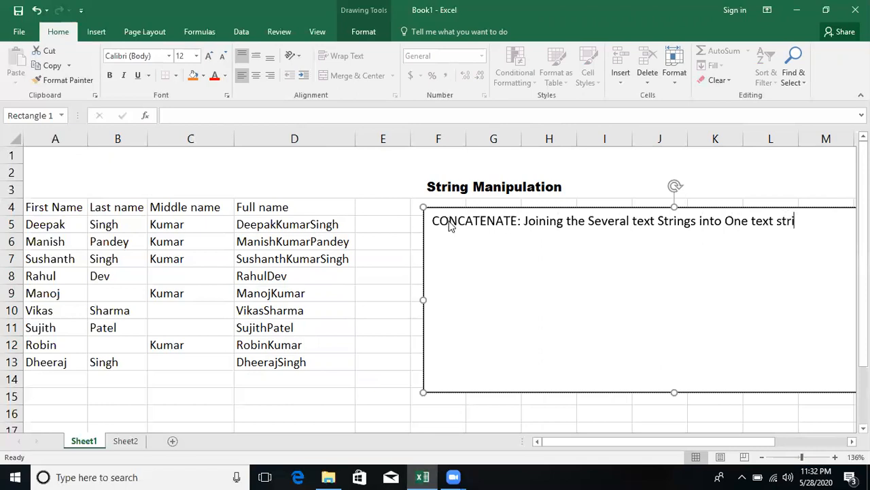
- Add a second line reading "=Concatenate Control A" to the notes rectangle
key(Return)
text(+conc)
key(BackSpace)
key(BackSpace)
key(BackSpace)
key(BackSpace)
key(BackSpace)
text(=Con)
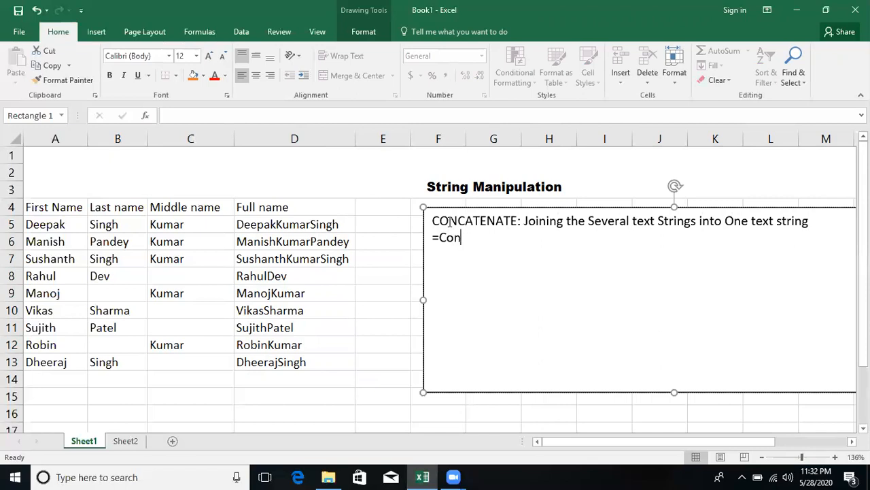
text(catenate Control A)
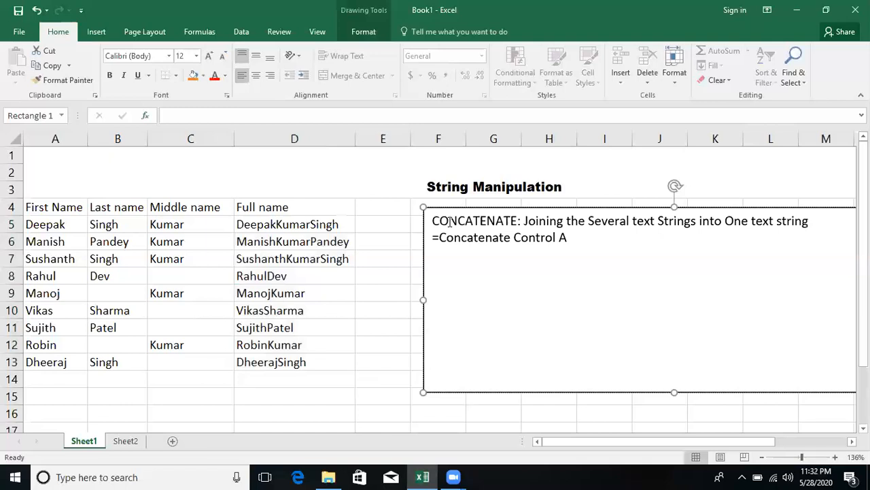
- Add three lines labelled "TEXT1:", "TEXT2:" and "TEXT3:" below the formula line in the notes
key(Return)
text(TEXT1:)
key(Return)
text(TEXT2:)
key(Return)
text(TEXT3:)
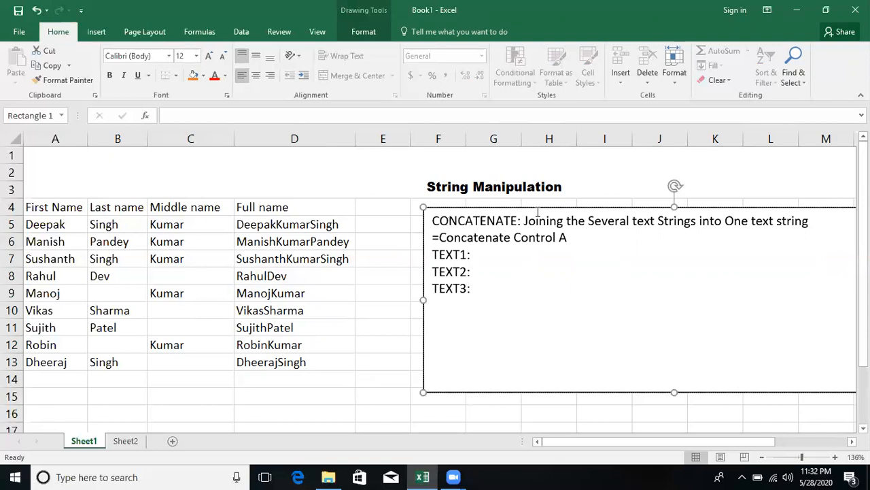
- Complete the notes lines: TEXT1 with "Select the first name", TEXT2 with "Select the Middle name" and TEXT3 with "Select the last name"
click(488, 256)
text(Select the first name)
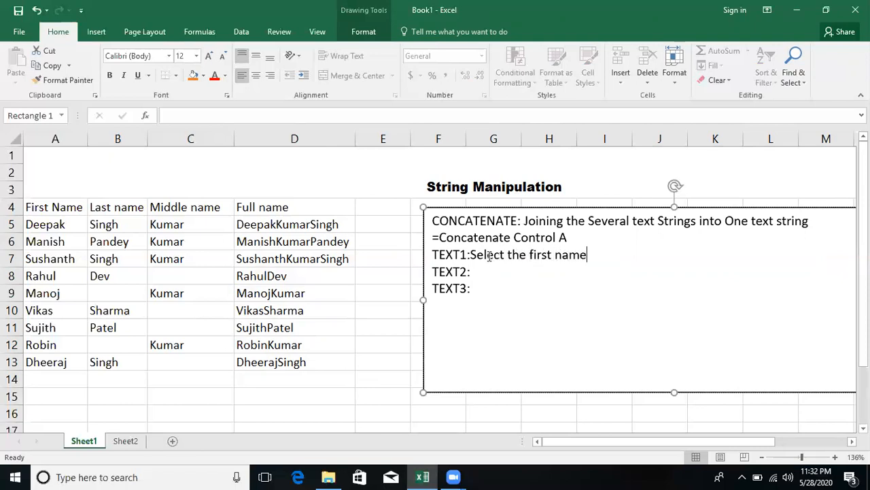
key(Down)
text(Select the M)
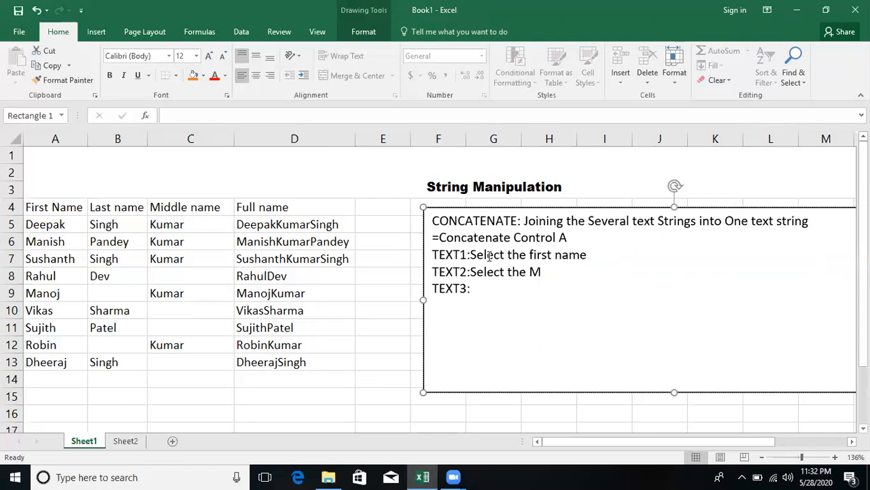
text(iddle name)
key(Down)
text(Select )
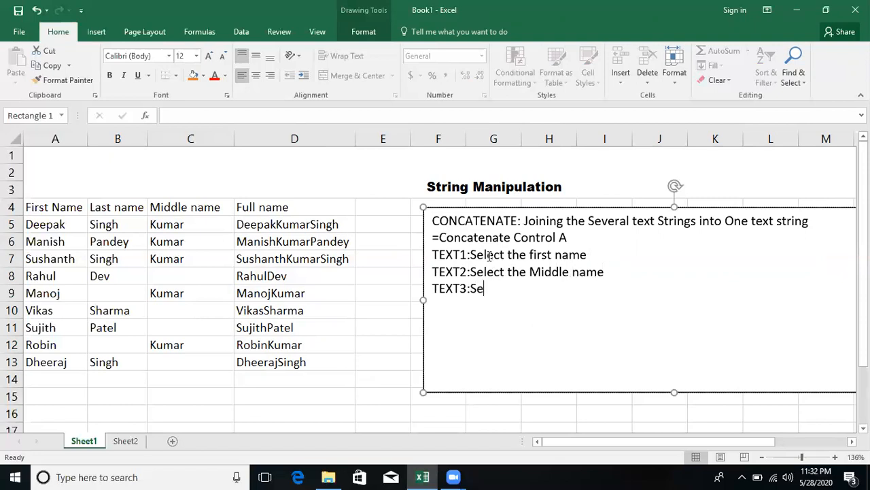
text(the las)
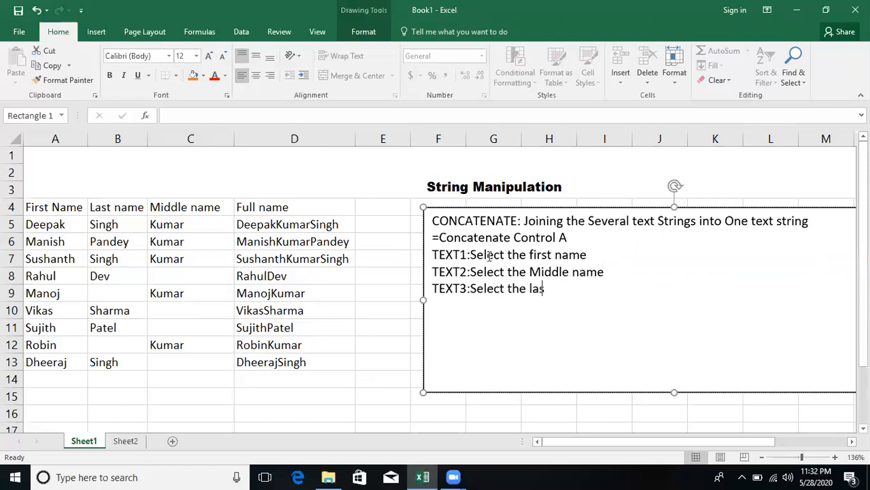
text(t name)
- Add the line "Click on ok" to the notes rectangle, one blank line below the TEXT3 line
key(Return)
key(Return)
text(Click)
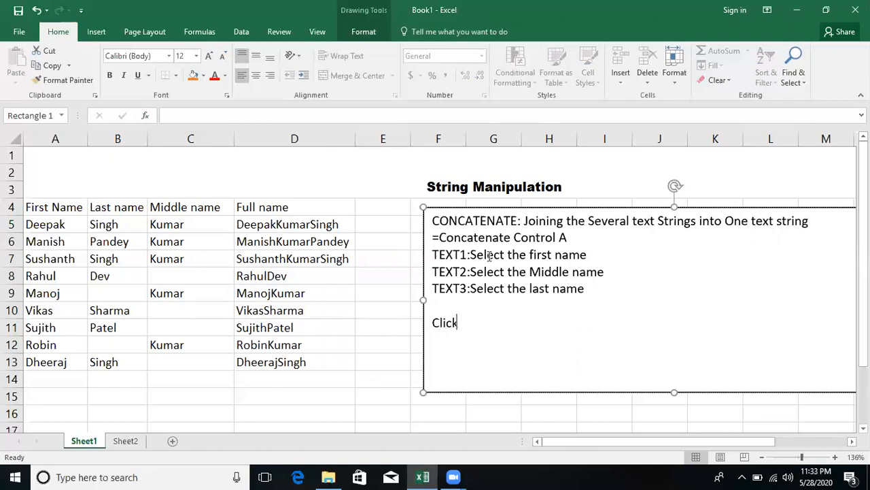
text( on ol)
key(BackSpace)
text(k)
- Edit the CONCATENATE arguments of D5 and replace Text2 with a quoted space, " "
click(283, 225)
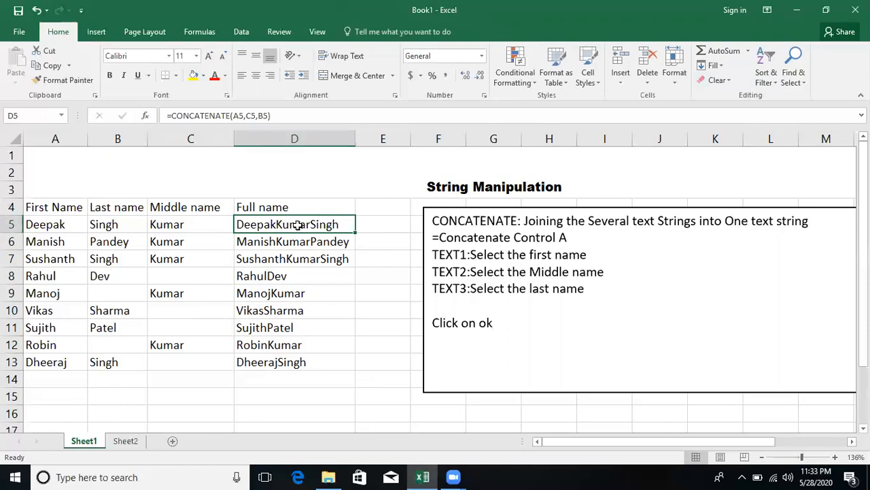
click(147, 115)
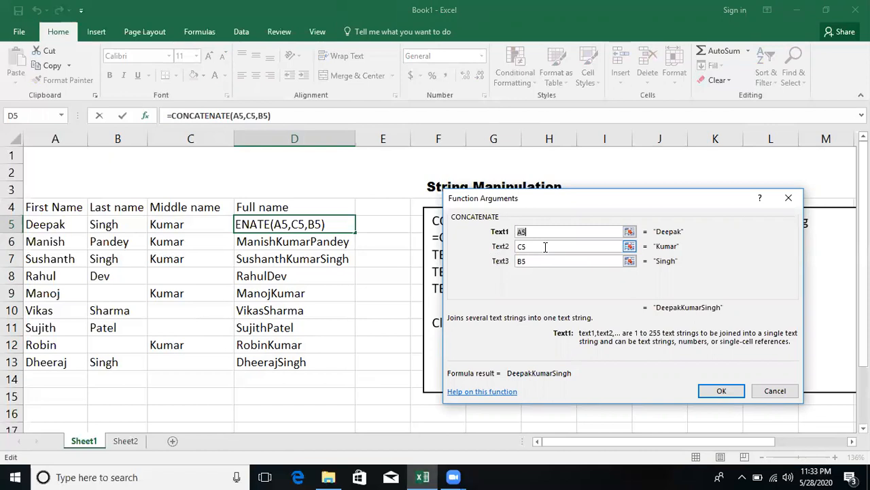
click(545, 247)
key(BackSpace)
key(BackSpace)
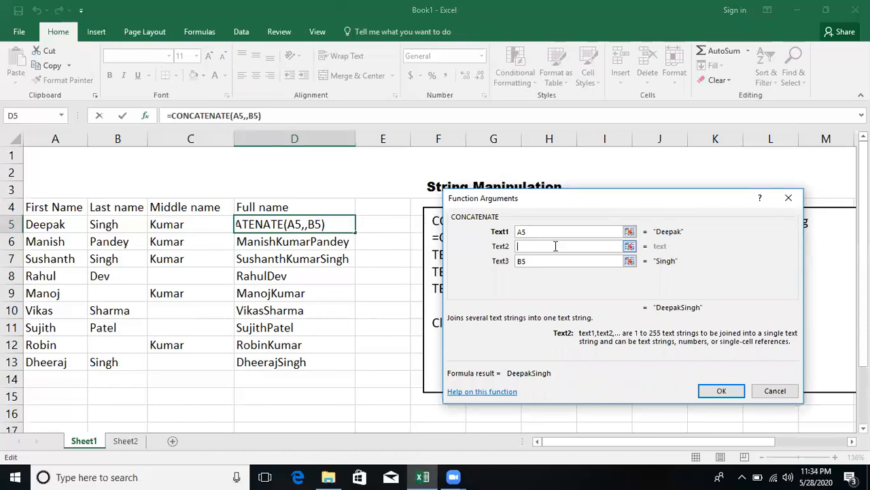
text(")
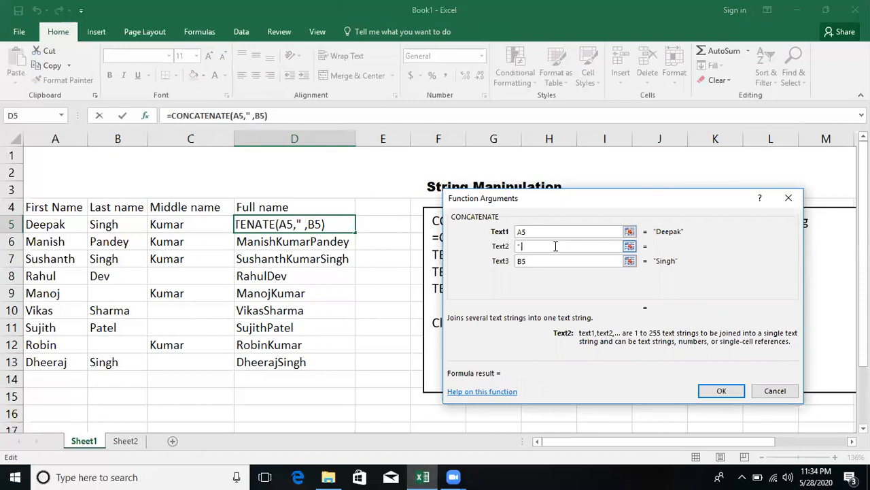
text(")
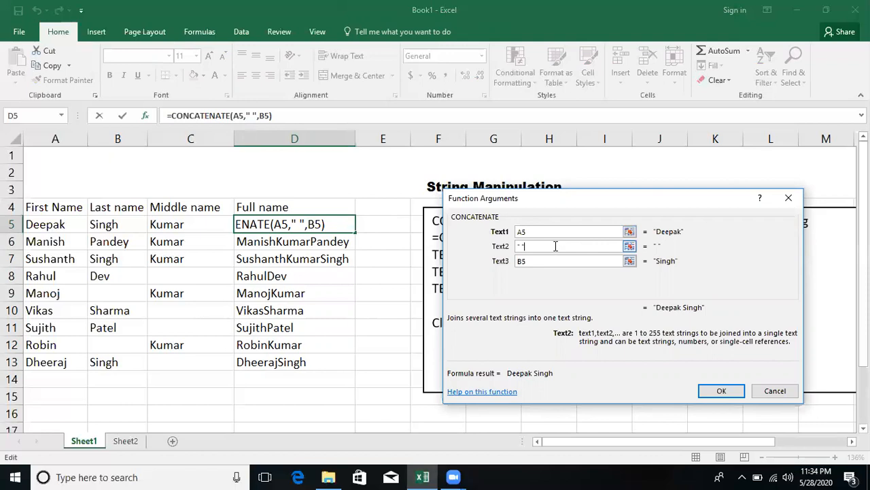
- Set Text3 to the middle name cell C5 and Text4 to the last name cell B5, and apply the D5 formula
click(551, 262)
key(BackSpace)
key(BackSpace)
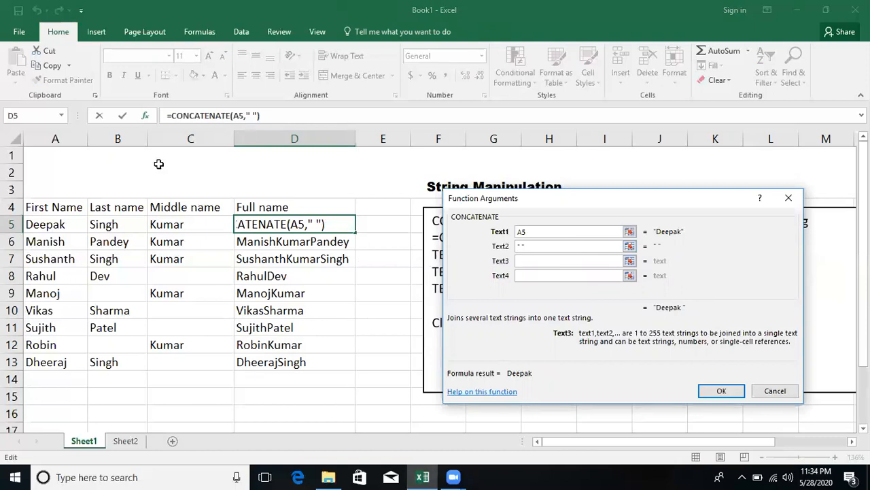
click(187, 225)
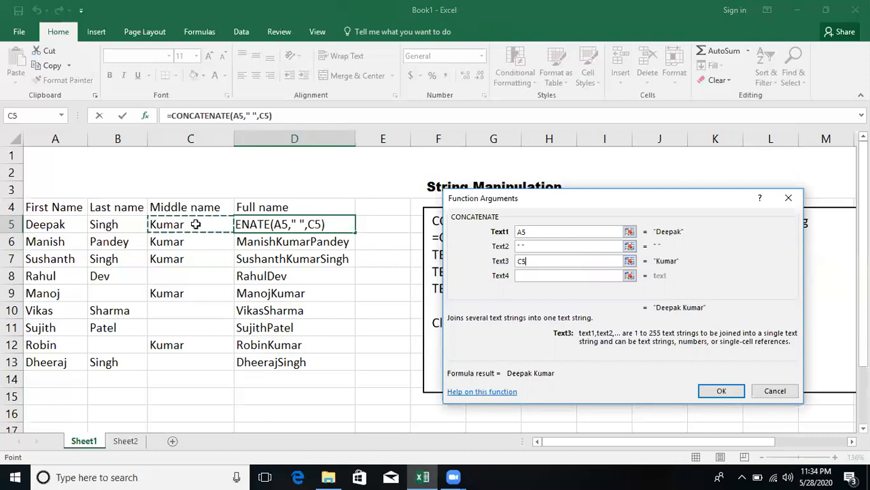
click(559, 274)
click(121, 226)
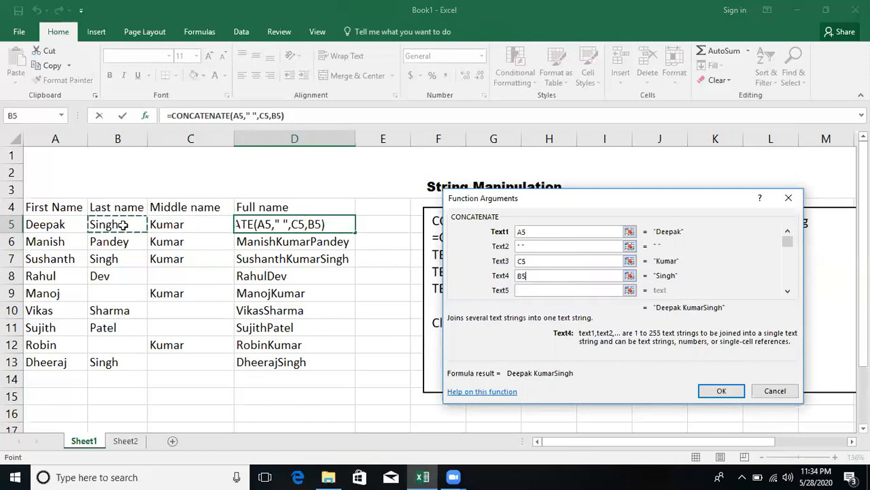
click(727, 389)
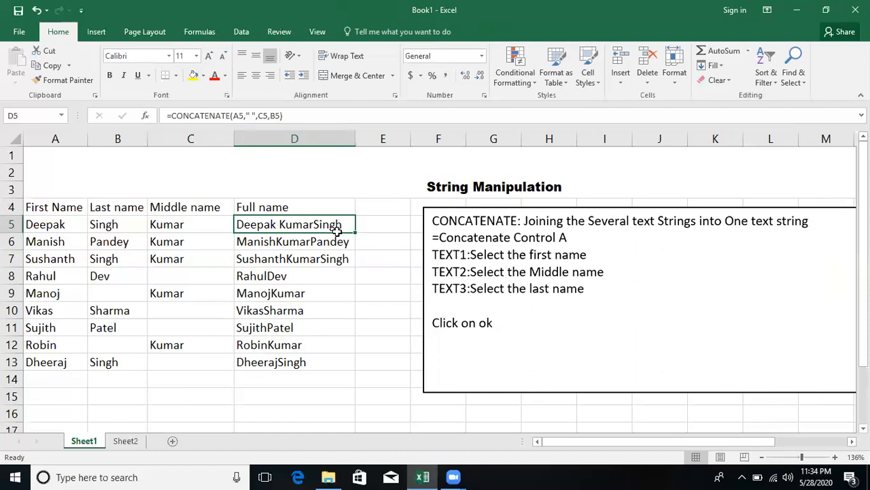
- Fill the D5 formula with the space separator down through D13
key(shift+Down)
key(shift+Down)
key(shift+Down)
key(shift+Down)
key(shift+Down)
key(shift+Down)
key(shift+Down)
key(shift+Down)
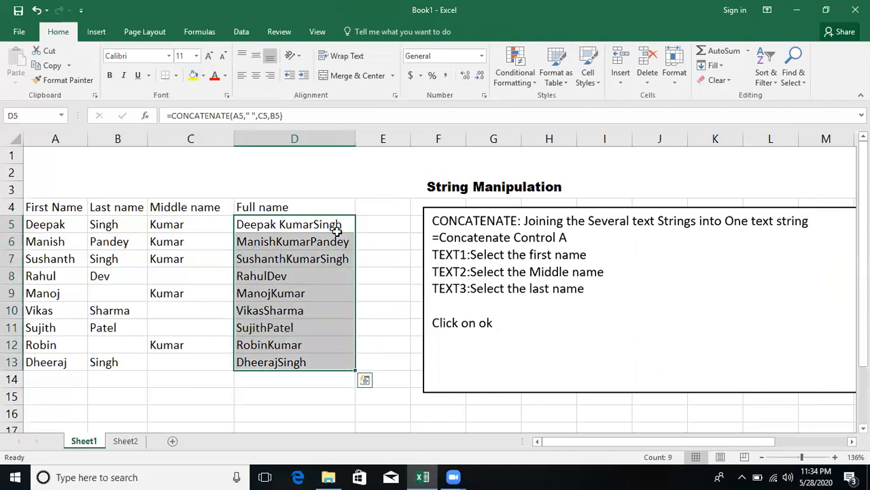
key(ctrl+d)
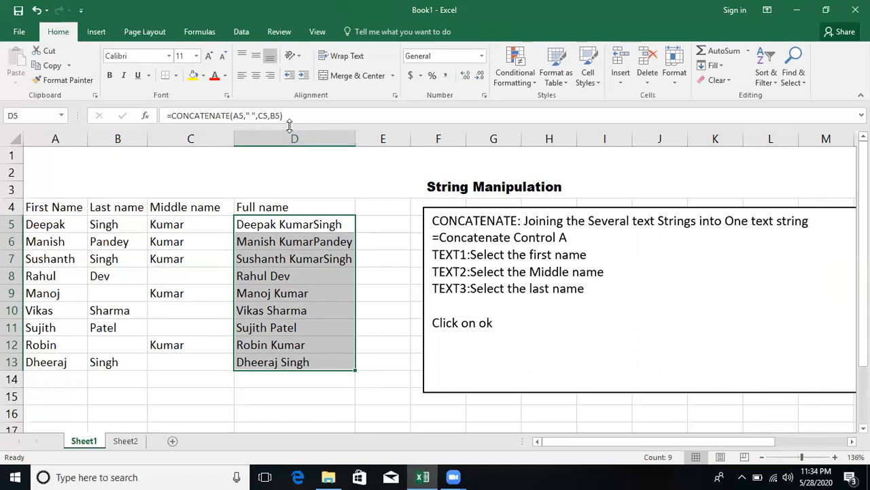
- Change the Text2 argument of the D5 formula to a quoted full stop, ".", and fill the formula down through D13
click(147, 117)
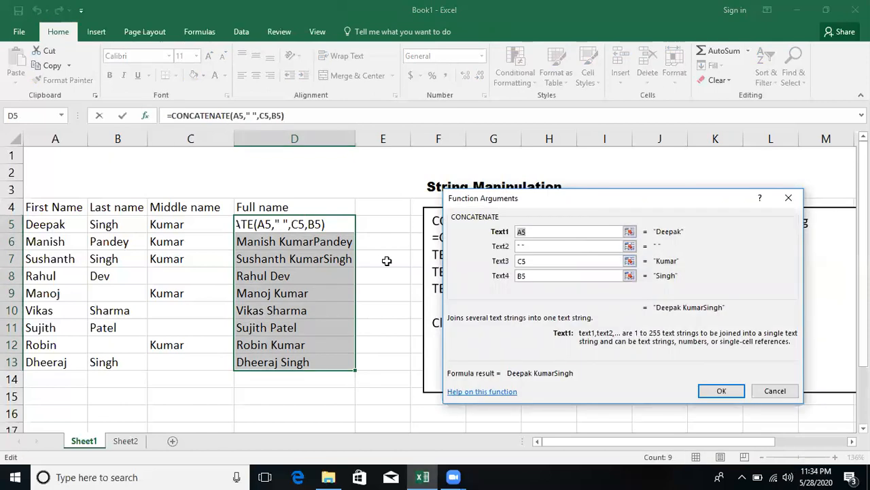
click(522, 245)
key(BackSpace)
key(BackSpace)
key(BackSpace)
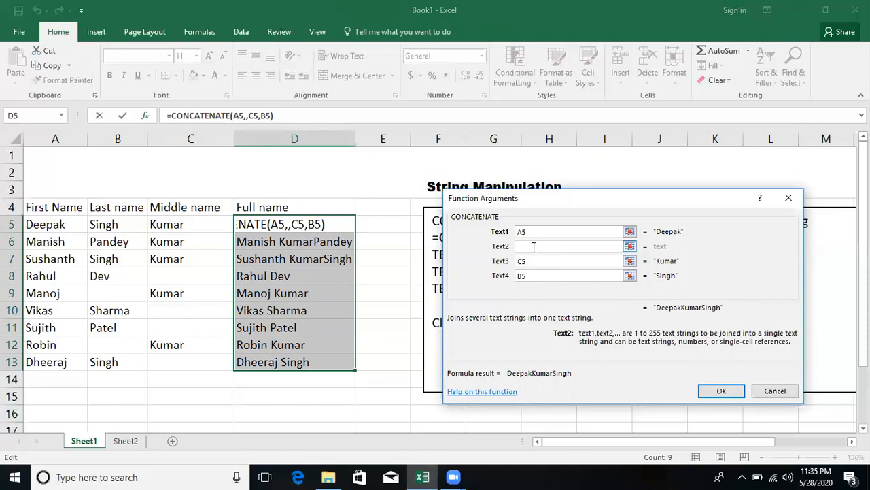
text(")
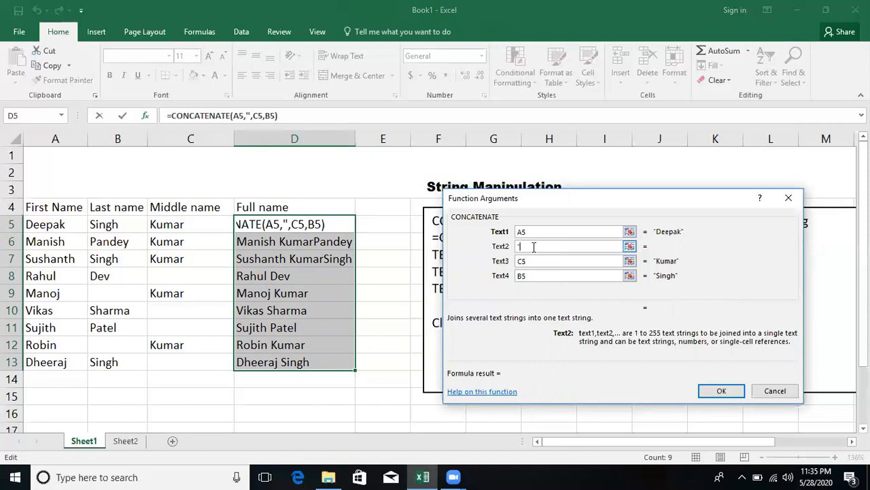
text(.)
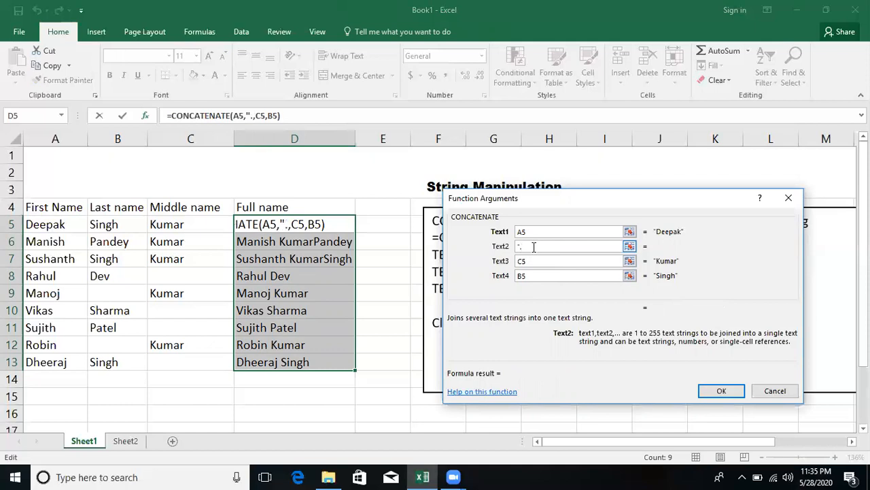
text(")
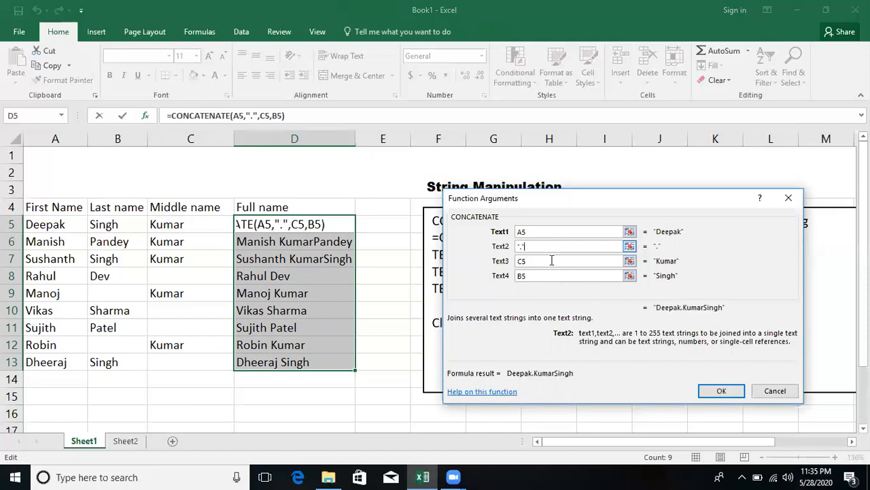
click(547, 265)
click(548, 275)
click(719, 390)
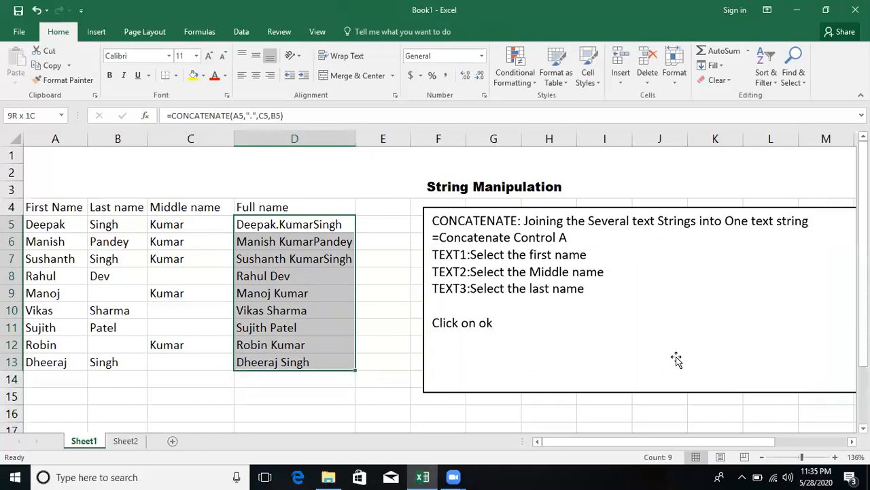
key(ctrl+d)
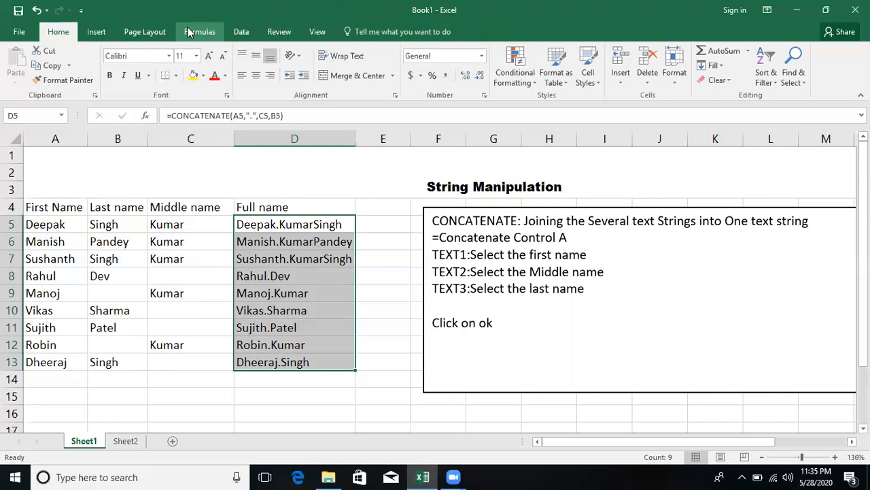
- Reopen the CONCATENATE arguments of D5 and replace Text2 with the middle name cell C5
click(144, 116)
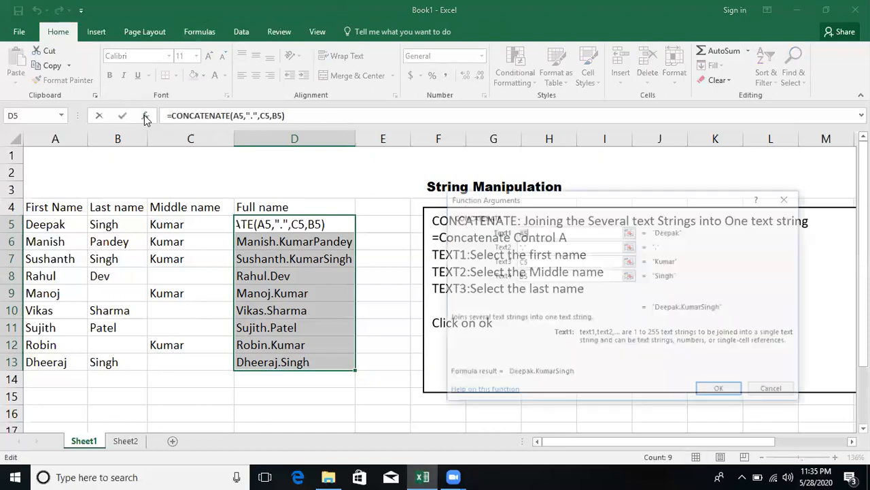
click(549, 246)
key(BackSpace)
key(BackSpace)
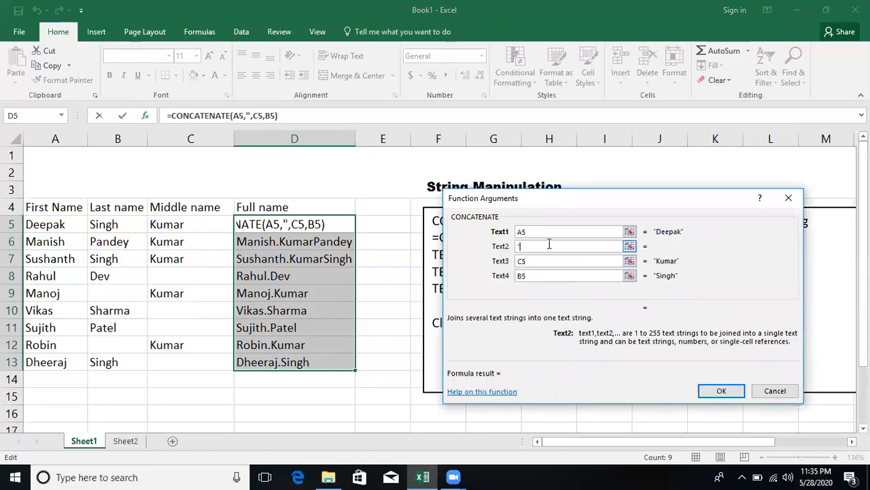
key(BackSpace)
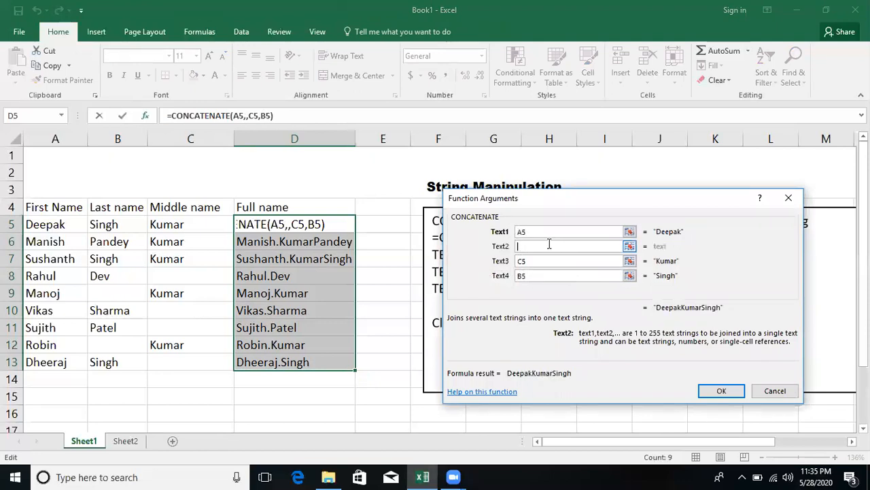
click(187, 223)
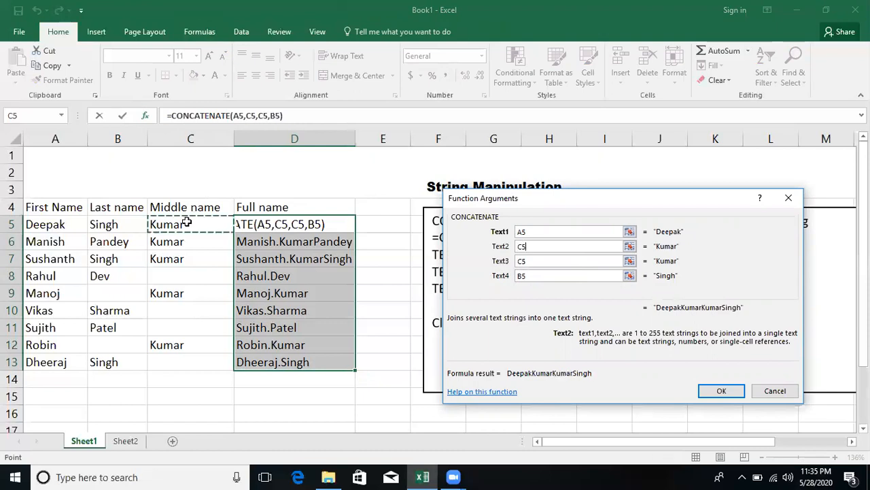
- Set Text3 to a quoted full stop, ".", apply the D5 formula and fill it down through D13
click(551, 257)
key(BackSpace)
key(BackSpace)
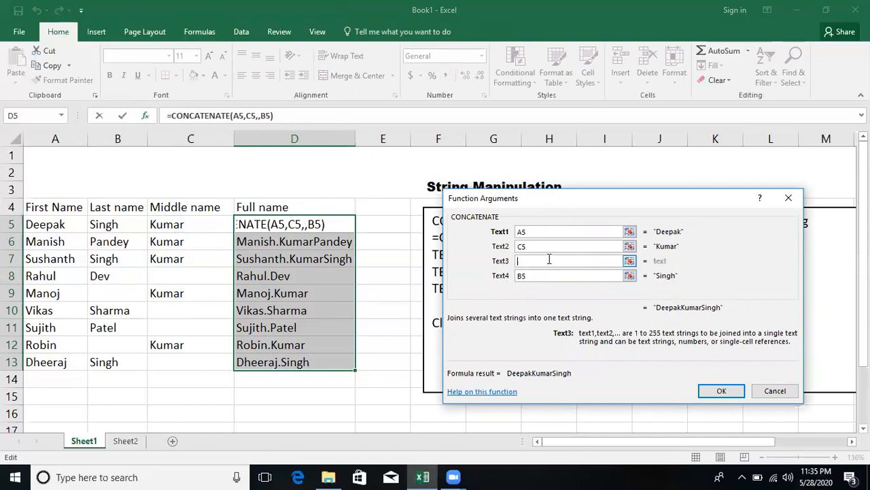
text(")
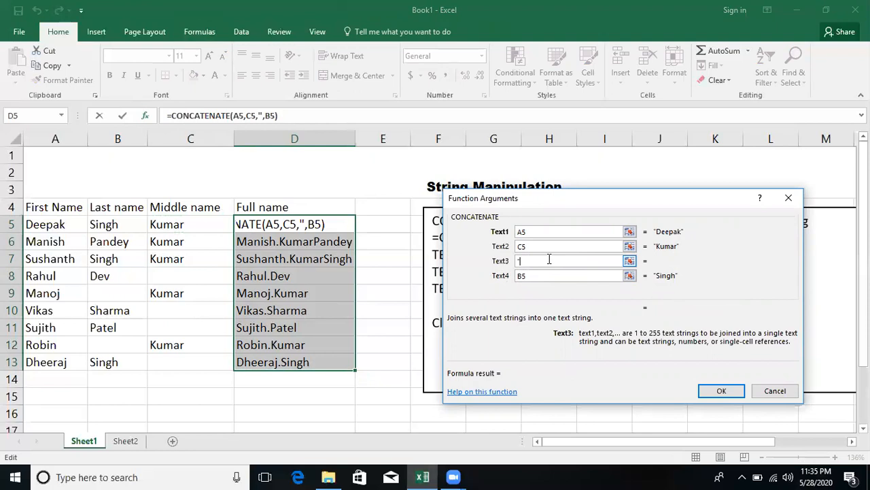
text(.")
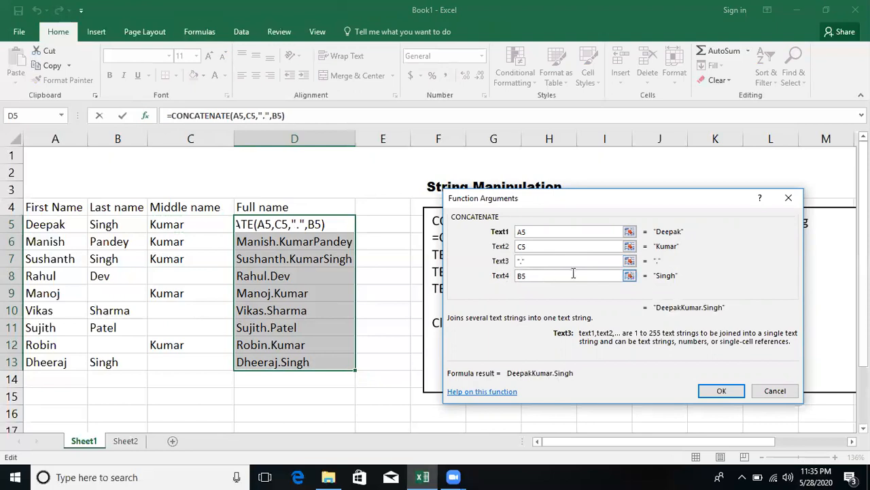
click(721, 391)
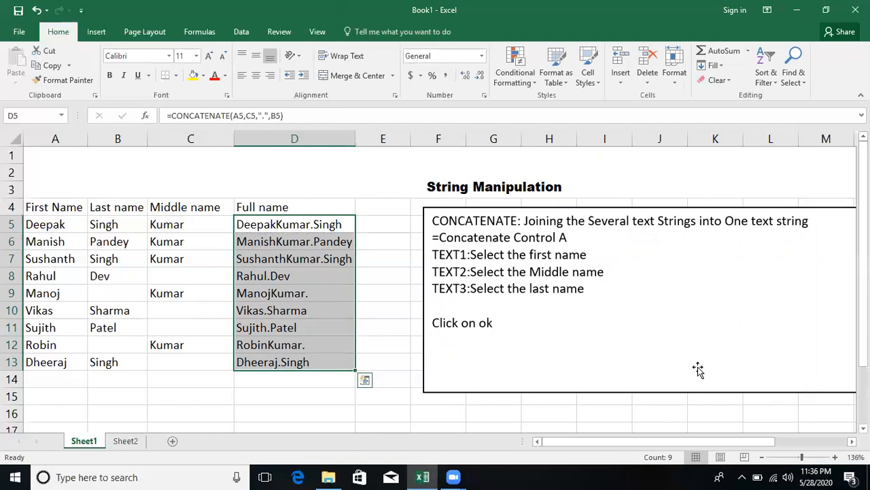
- Add the line "How to give the space/fullstops/or any symbols" below "Click on ok" in the notes box
click(516, 322)
key(Return)
key(Return)
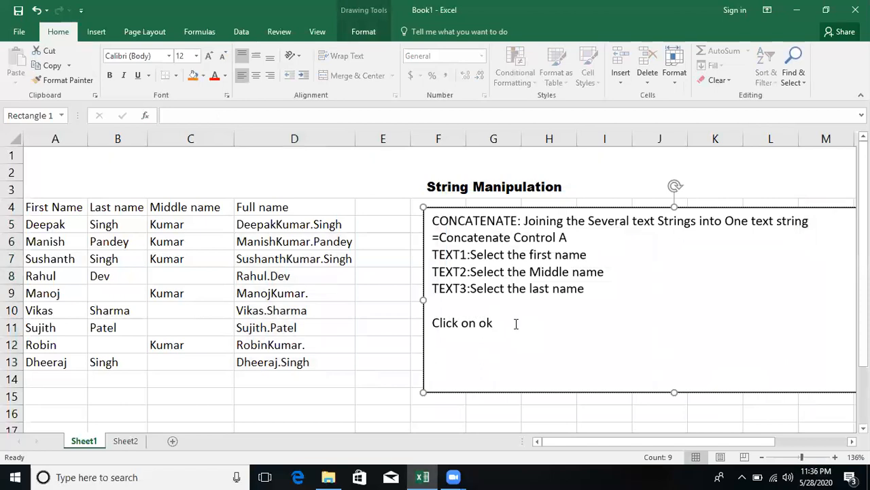
text(How to give the )
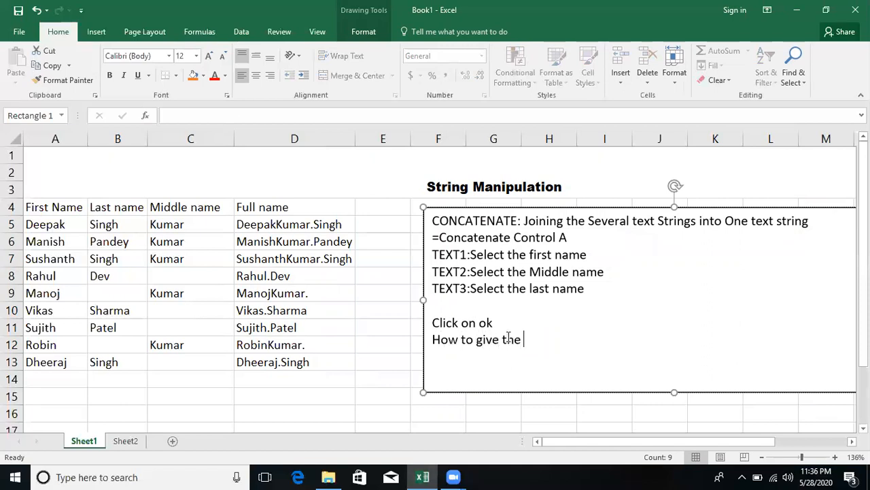
text(space/)
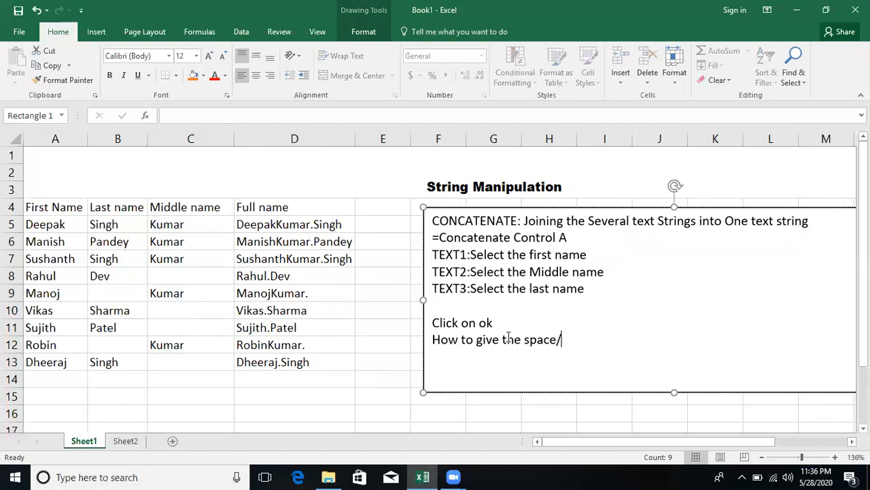
text(fullstops/or )
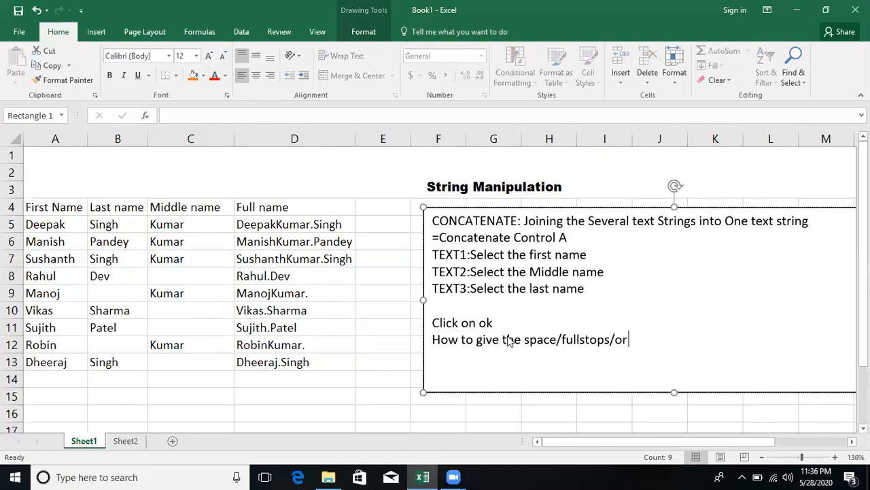
text(any sym)
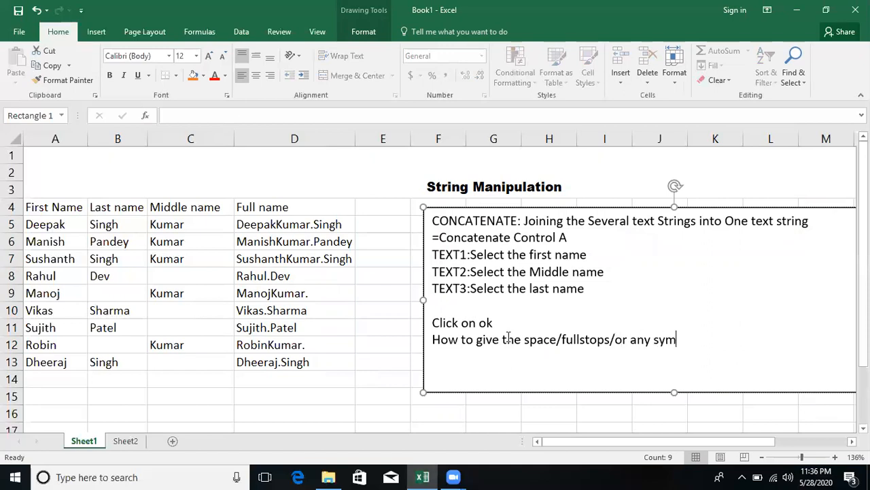
text(bols)
- Add the line "=concatenate control A" to the notes and enlarge the box downward to make room for more text
key(Return)
text(=conc)
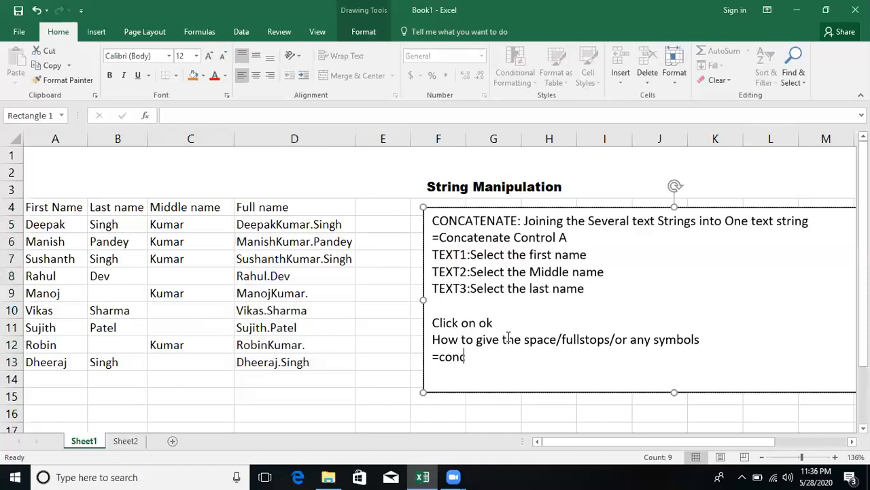
text(atenate cont)
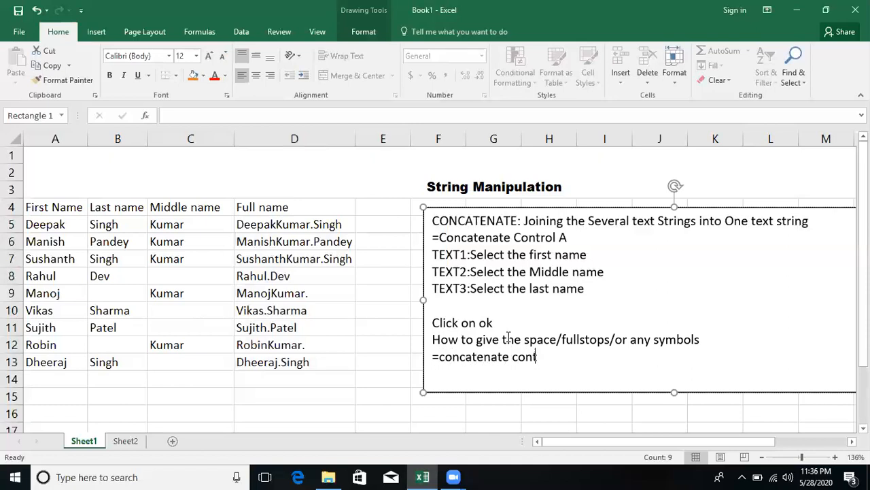
text(rol A)
drag(678, 397, 675, 431)
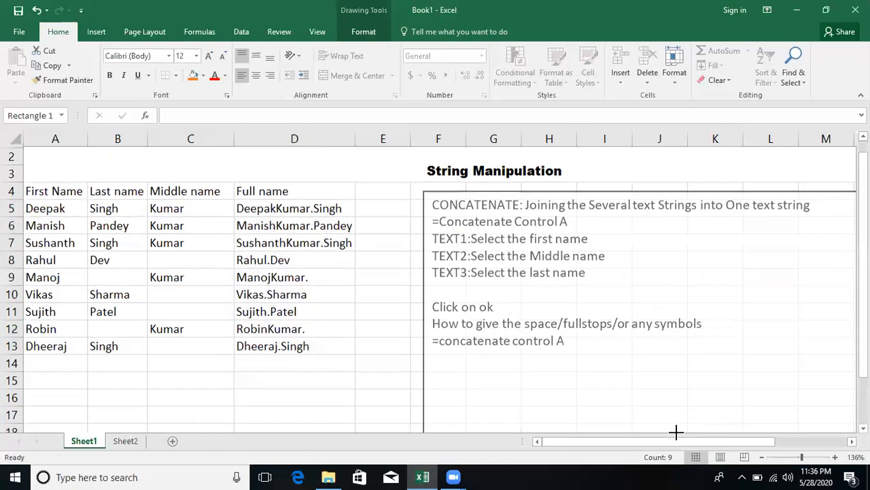
- Add four label lines below the new concatenate line in the notes: "Text1:", "Text2:", "text 3:" and "text4:"
click(611, 354)
text(Text1:)
key(Return)
text(Text2:)
key(Return)
text(text 3:)
key(Return)
text(text4:)
- Complete the new Text1 note with "Select the first name" and Text2 with the quoted text "space/fullstop/or anysymbols"
click(483, 358)
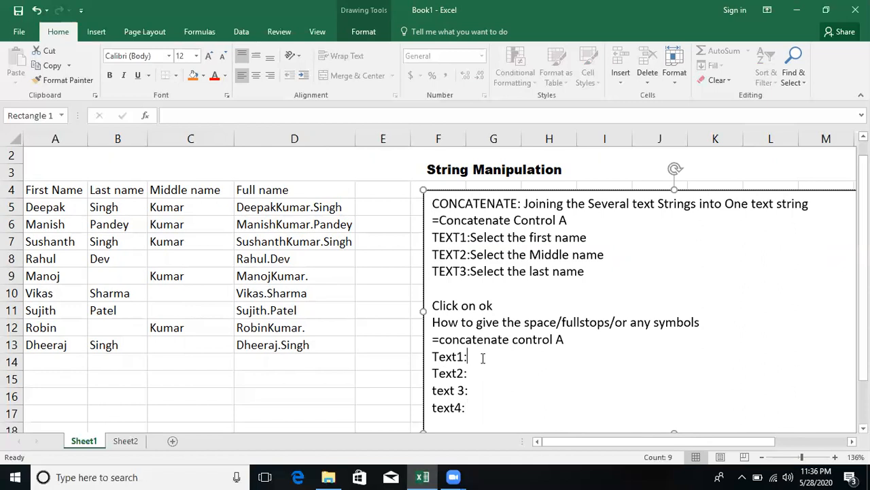
text(Select the first name)
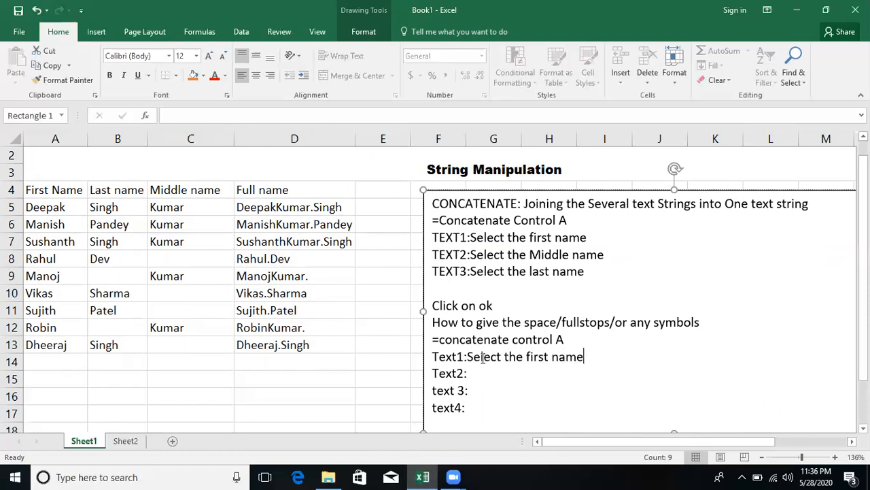
click(495, 379)
text("space/fullstop/or anysy)
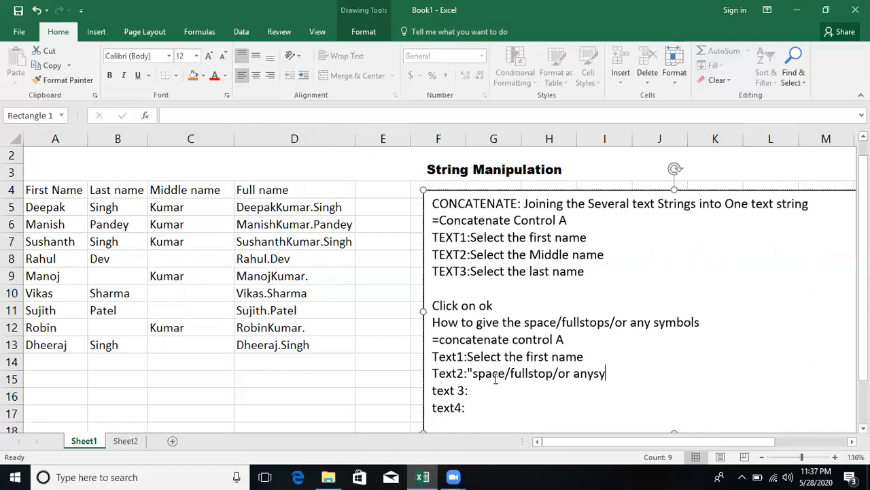
text(mbols")
- Complete the text 3 line of the notes with "select the last name"
click(480, 390)
text(select)
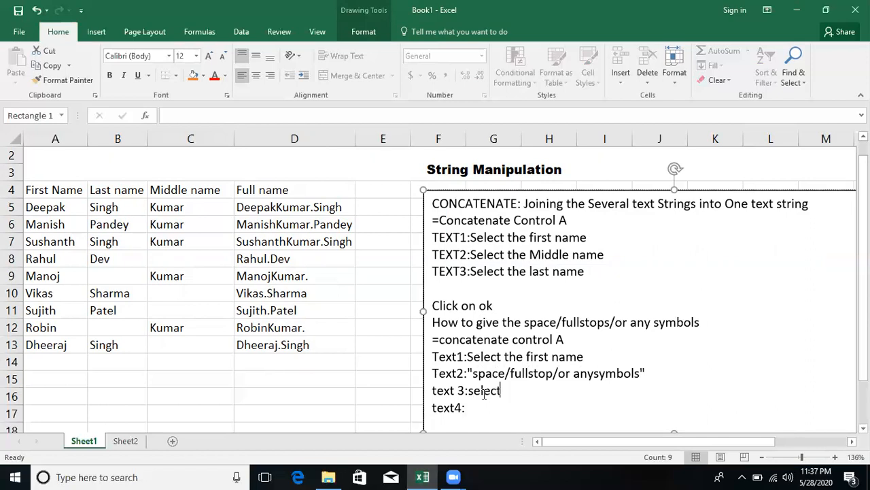
text( the last names)
key(BackSpace)
- Complete the text4 line of the notes with "select the middle name" and add "click on ok" after it
key(Down)
text(select)
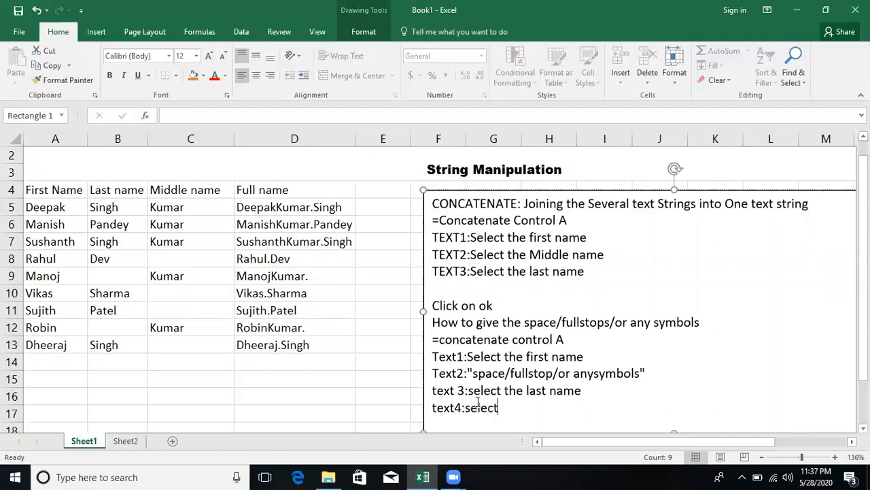
text( the middle name)
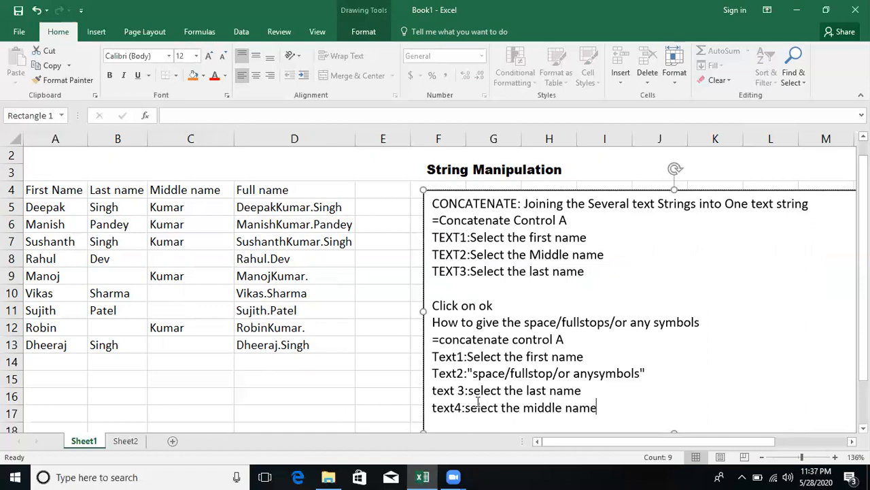
key(Return)
text(click on ok)
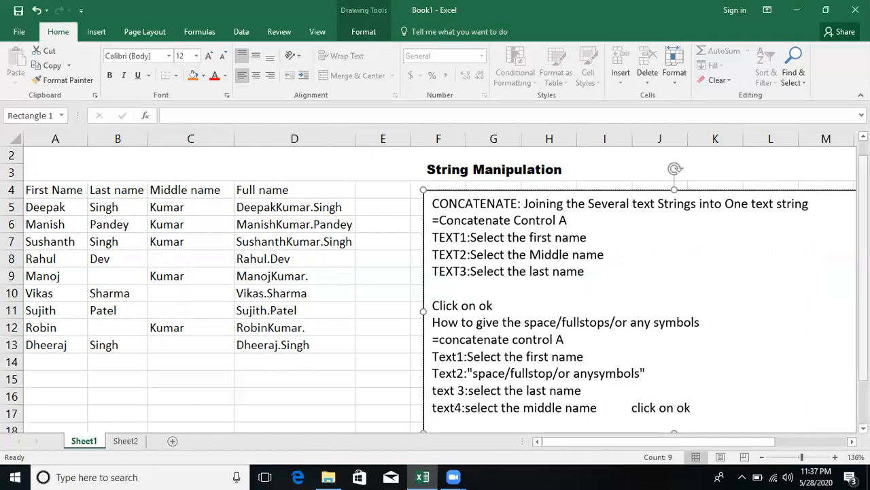
- Enter the numbers 10, 48 and 576 in cells A16, B16 and C16
scroll(435, 289, down, 1)
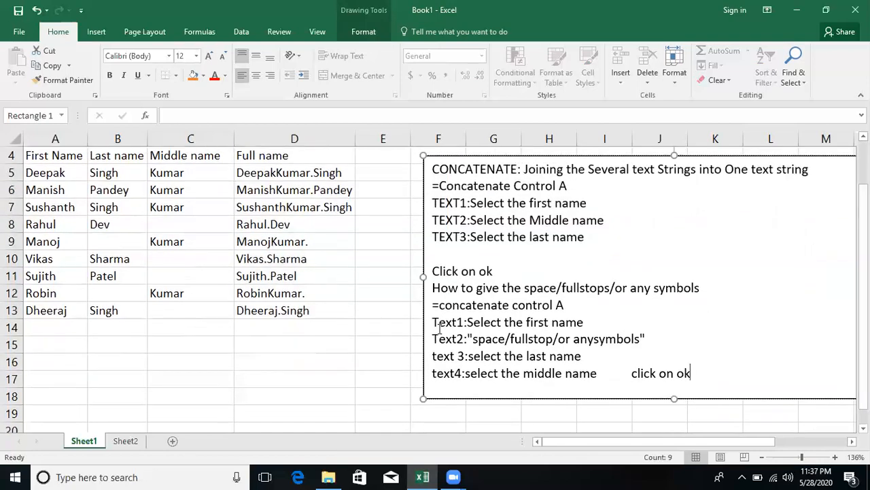
click(58, 363)
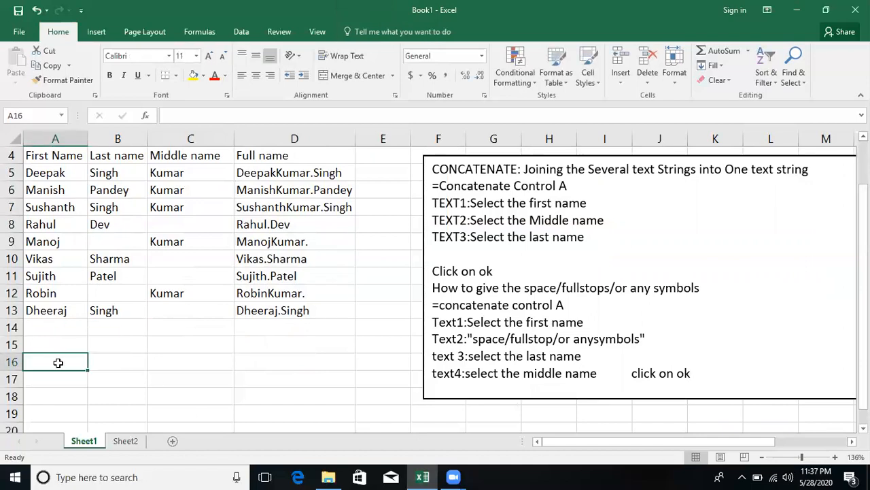
text(10)
key(Tab)
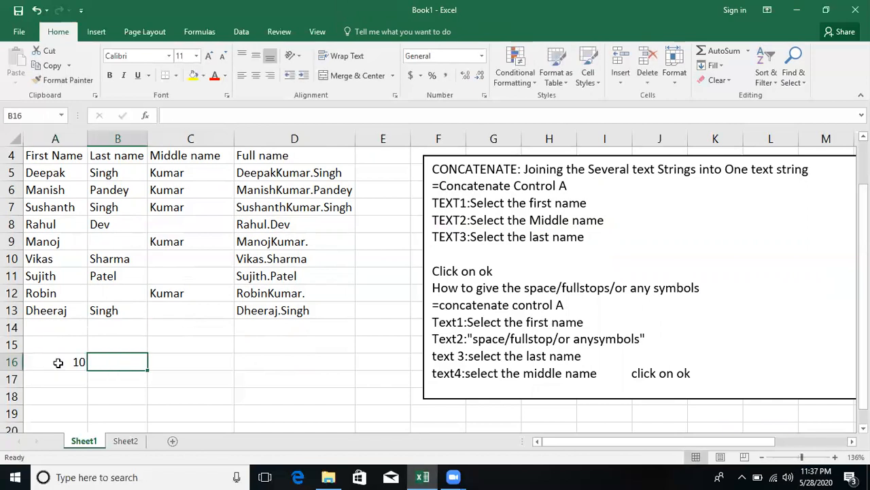
text(48)
key(Tab)
text(576)
key(Tab)
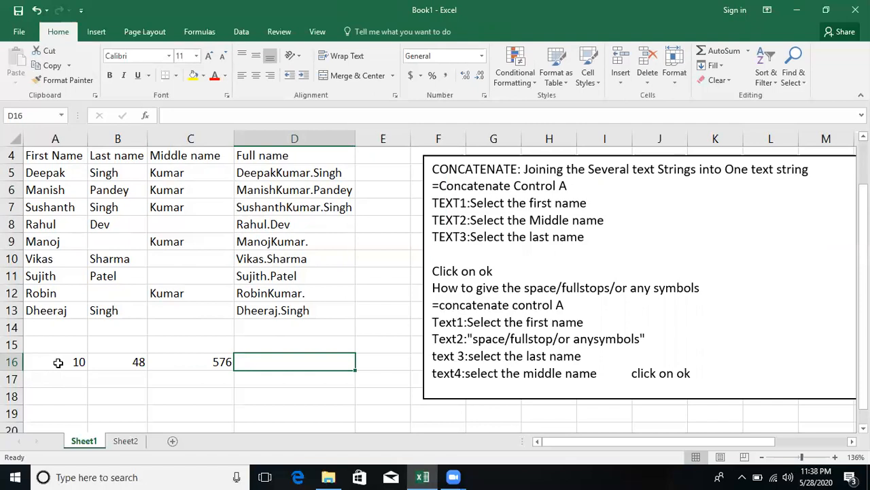
- Start a CONCATENATE formula in D16 with its function arguments open and set Text1 to cell A16
text(=comn)
key(BackSpace)
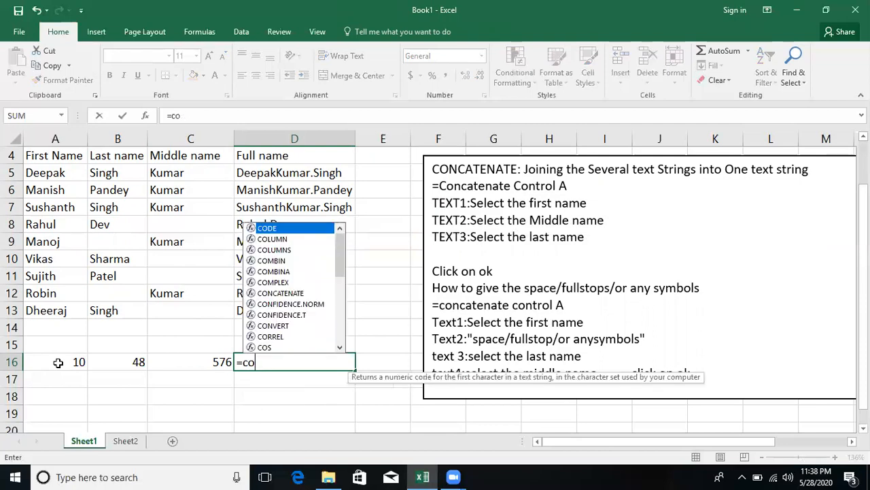
text(ncatenate)
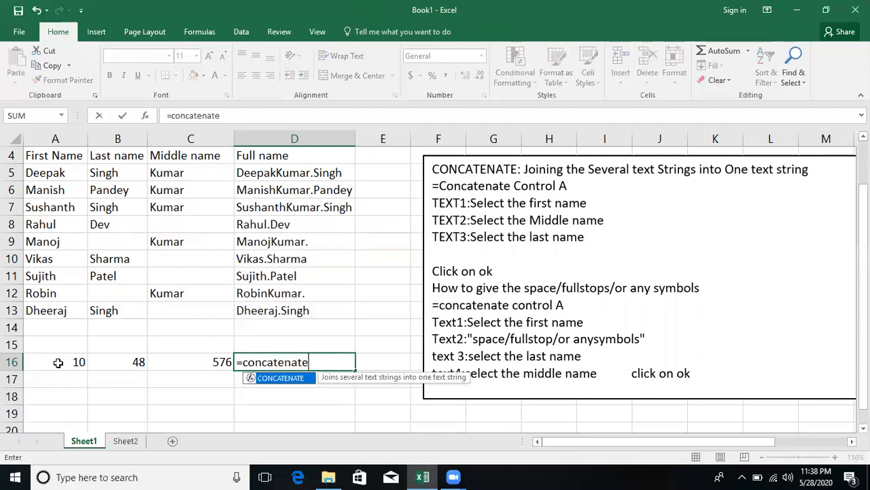
key(ctrl+a)
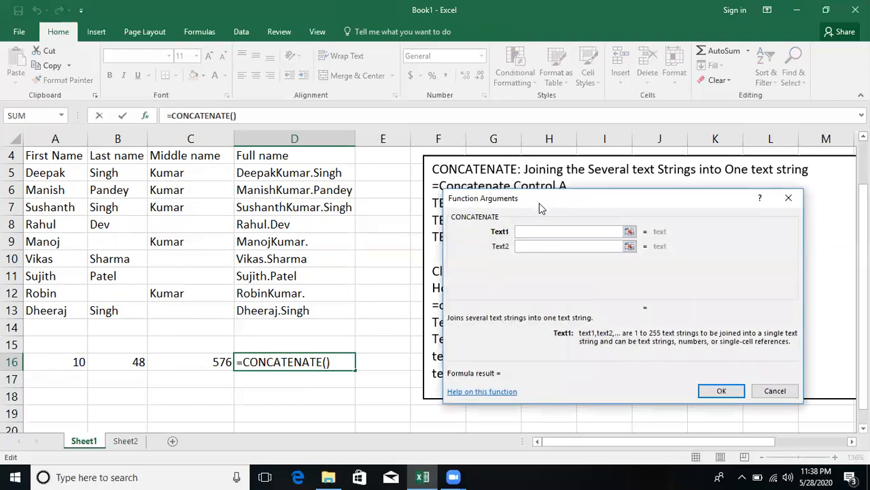
drag(540, 203, 592, 299)
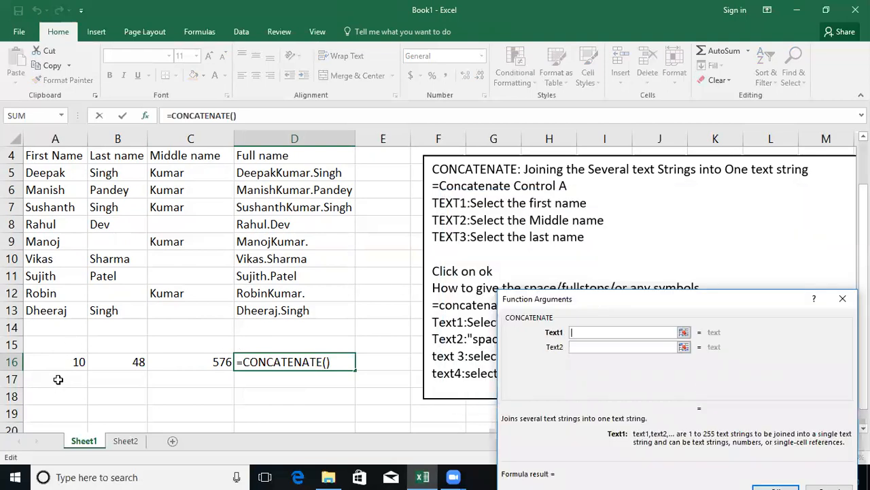
click(72, 358)
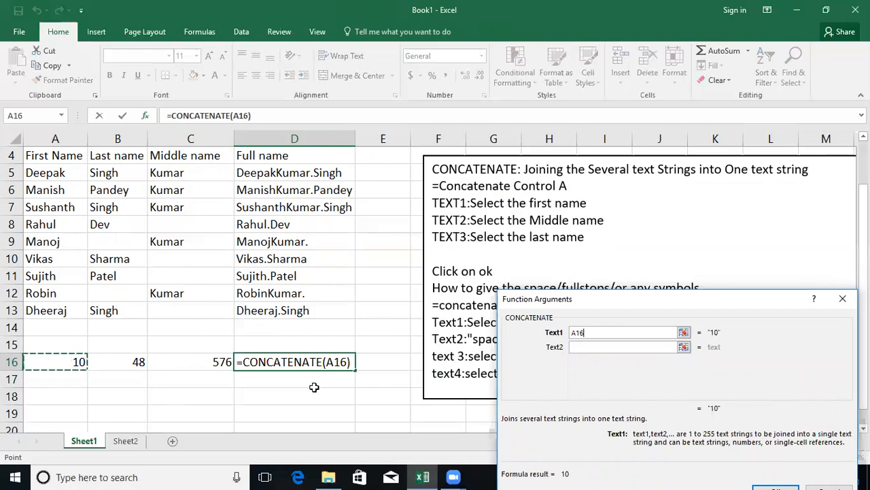
- Set Text2 of the D16 formula to a quoted comma, ",", and Text3 to cell B16
click(583, 346)
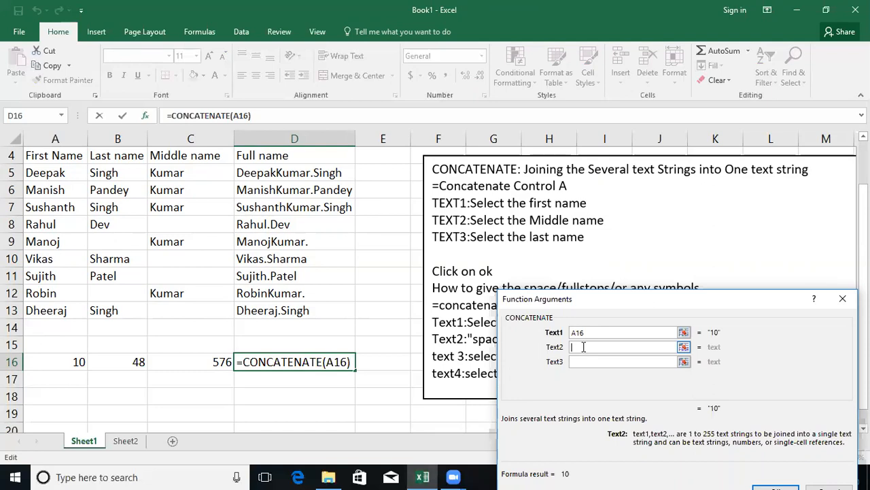
text(")
text(,")
click(584, 360)
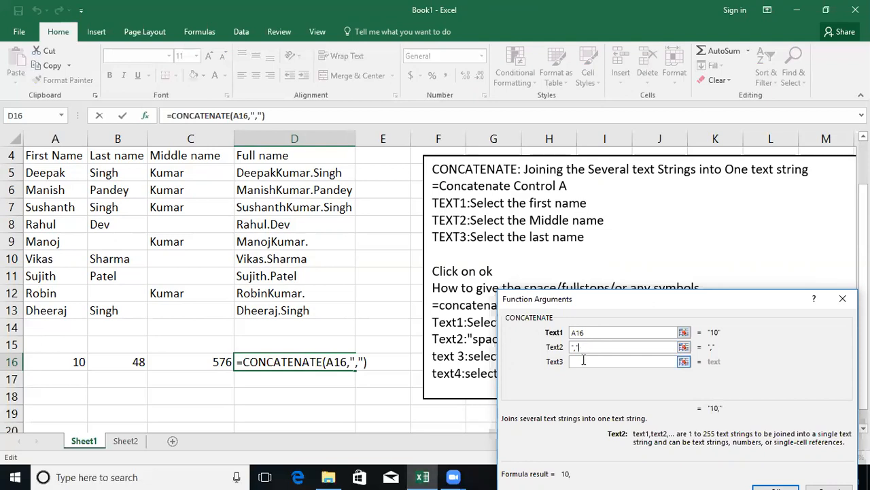
click(583, 360)
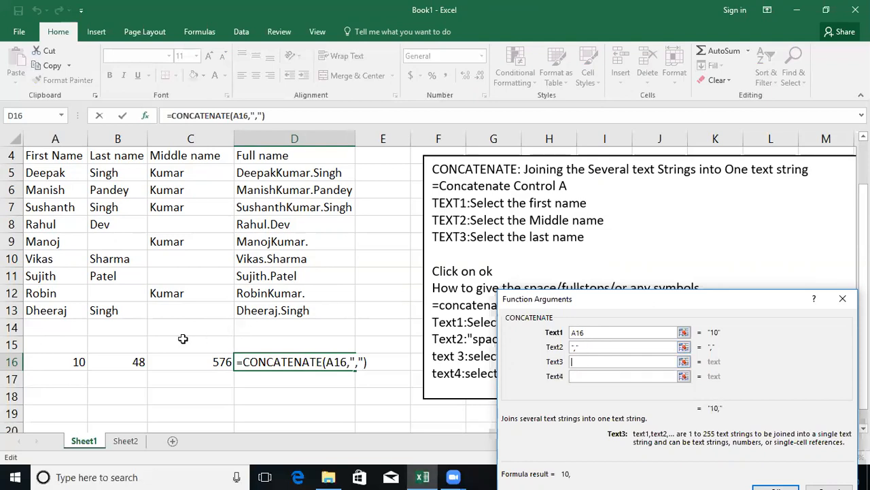
click(139, 361)
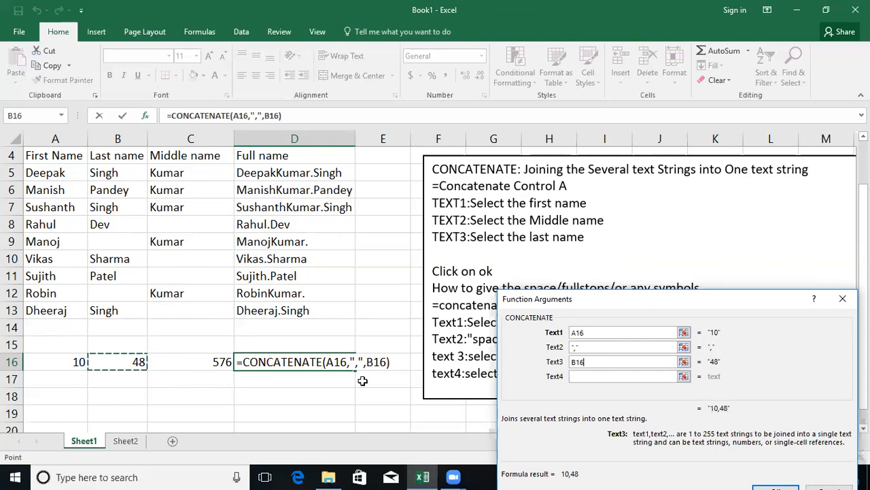
- Set Text4 to a quoted comma, ",", and Text5 to cell C16, and apply the D16 formula
click(607, 375)
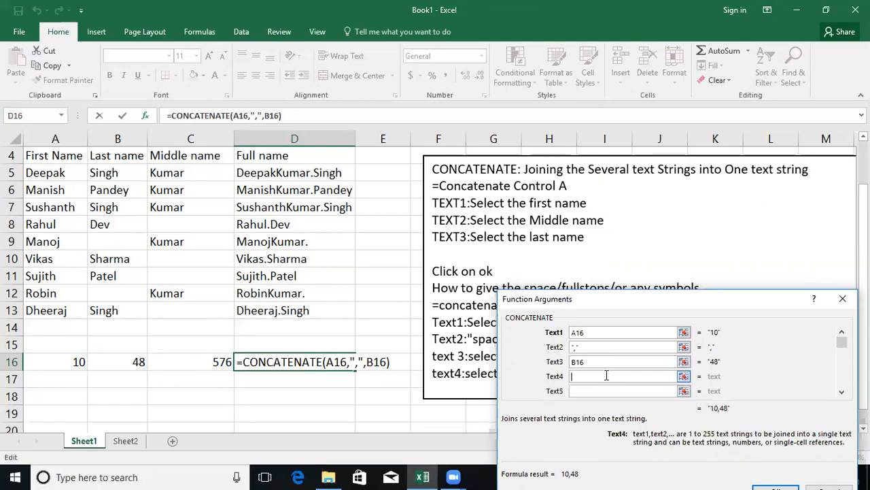
text(")
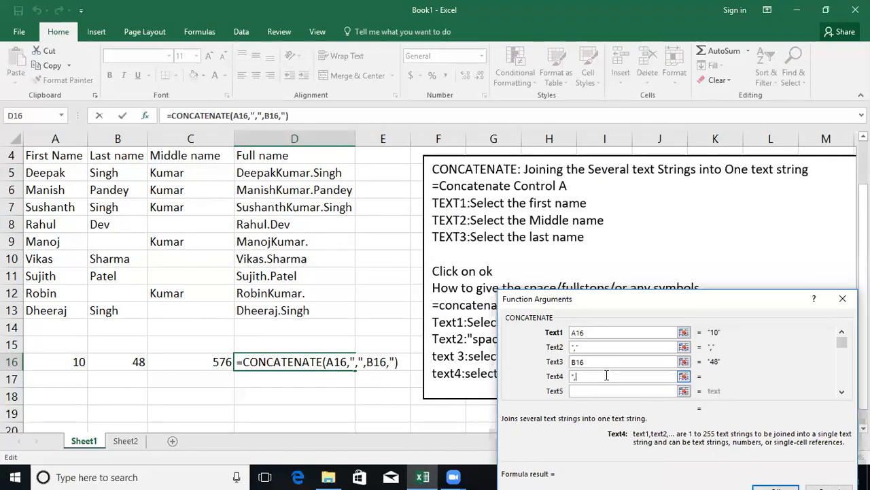
text(,")
click(591, 391)
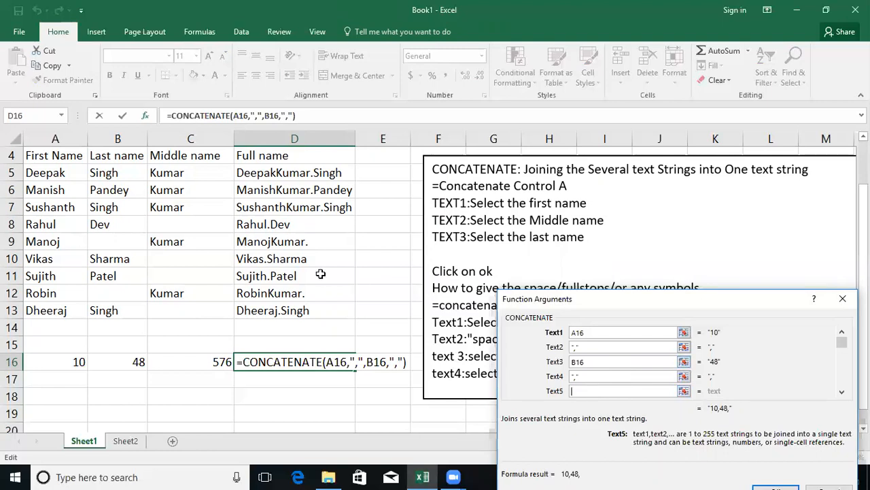
click(216, 362)
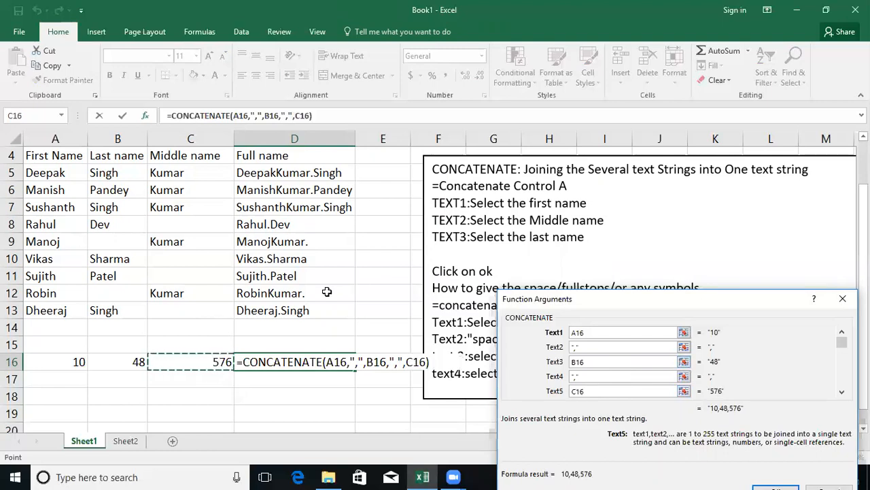
click(776, 487)
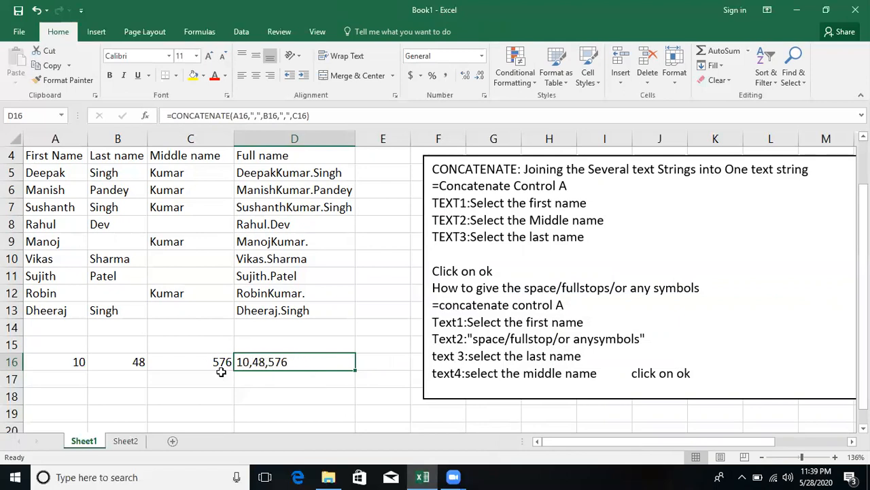
- Enter the numbers 5, 29 and 2020 in cells A17, B17 and C17
click(65, 376)
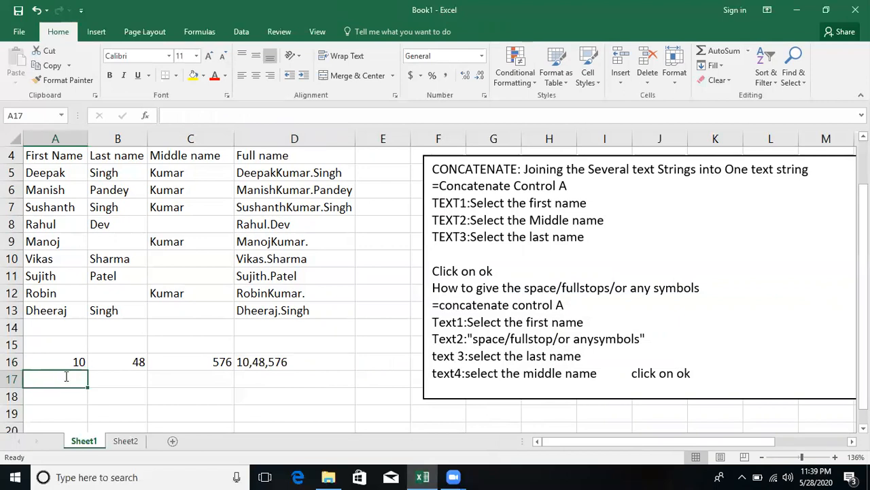
text(5)
key(Tab)
text(29)
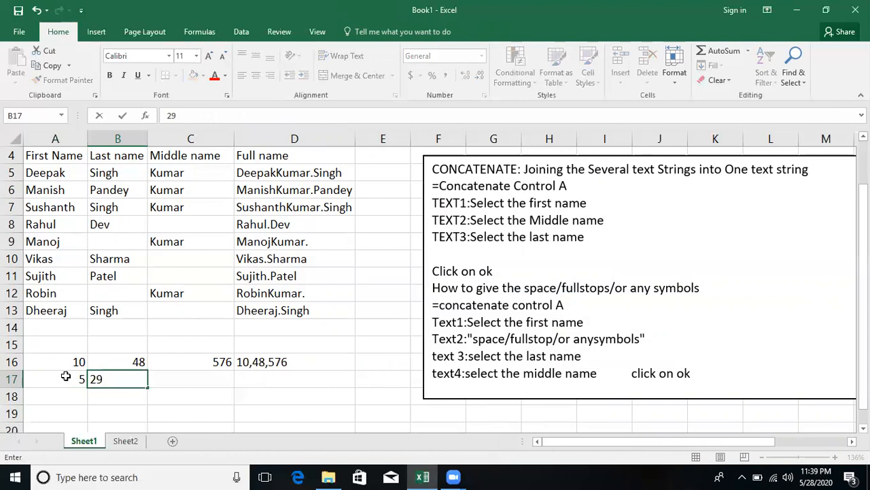
key(Tab)
text(2020)
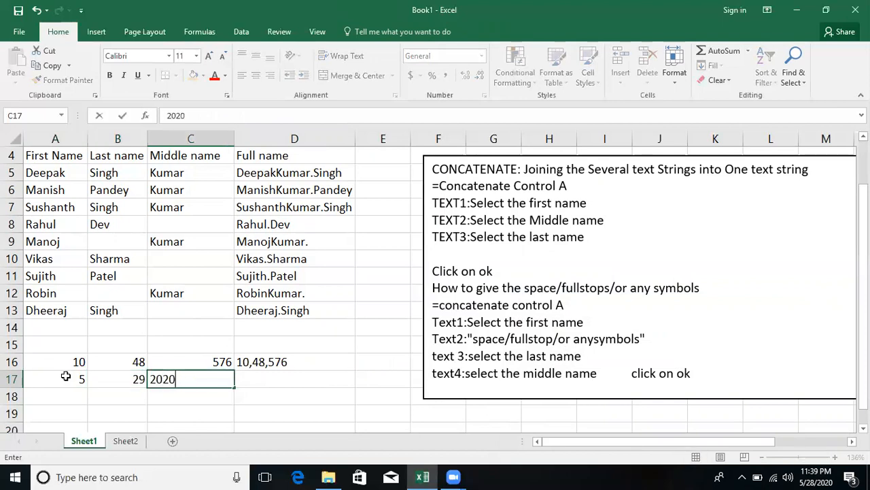
key(Tab)
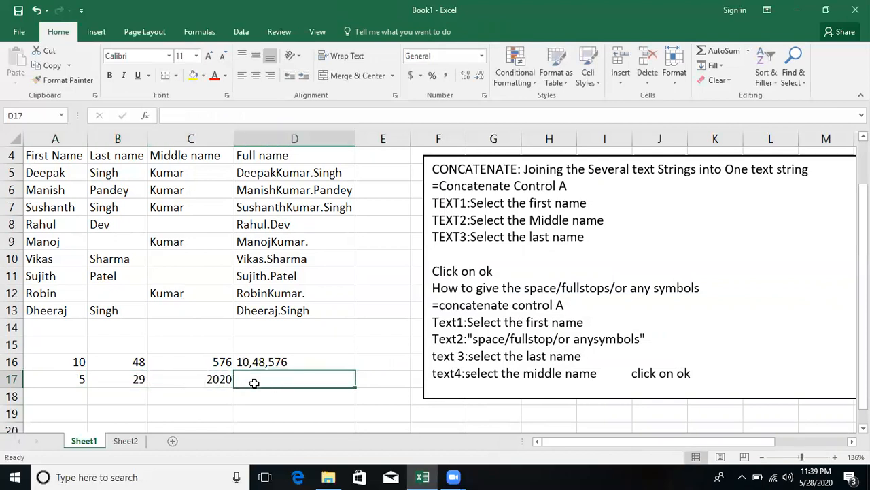
- Start a CONCATENATE formula in D17 with its function arguments open, setting Text1 to cell A17 and Text2 to a quoted slash, "/"
text(=concatenate)
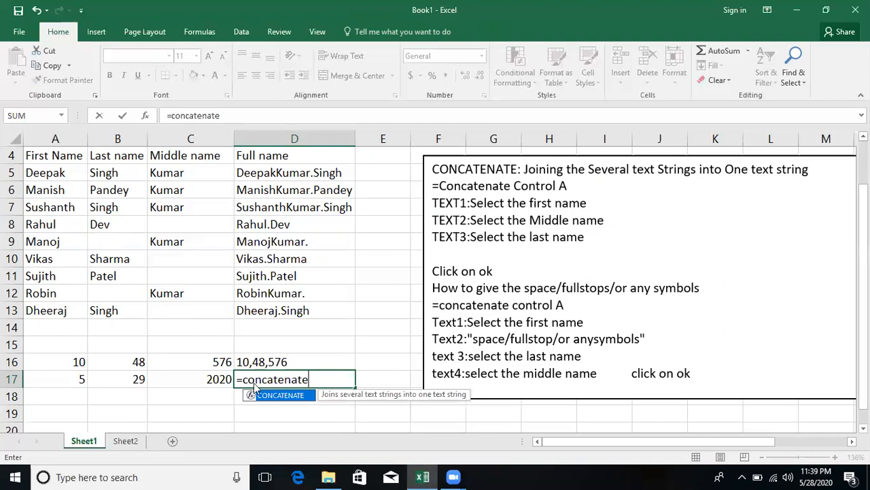
key(ctrl+a)
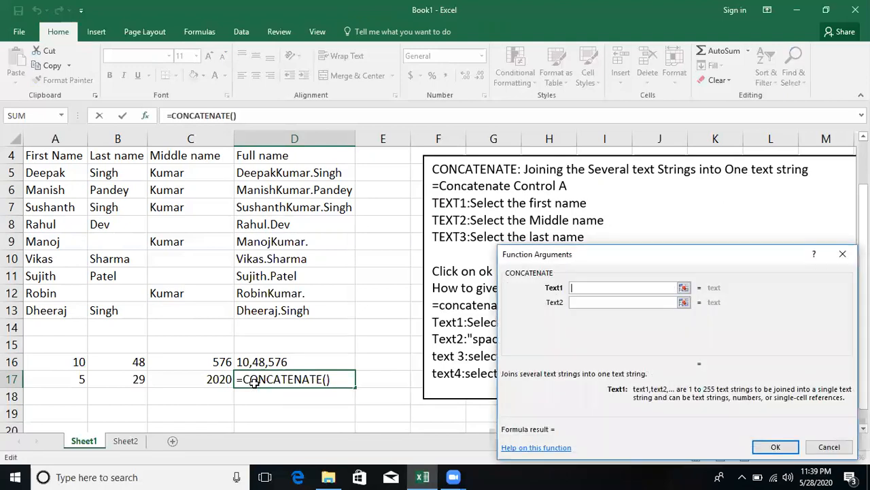
click(70, 383)
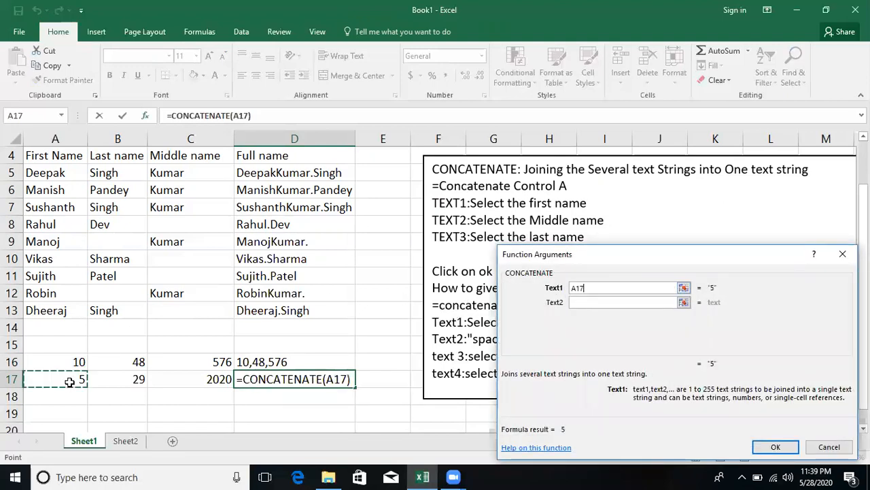
click(594, 301)
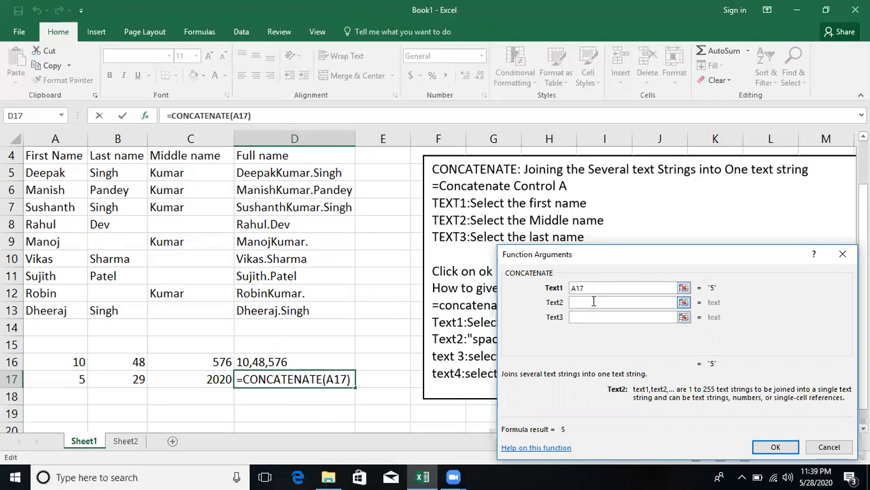
text("/")
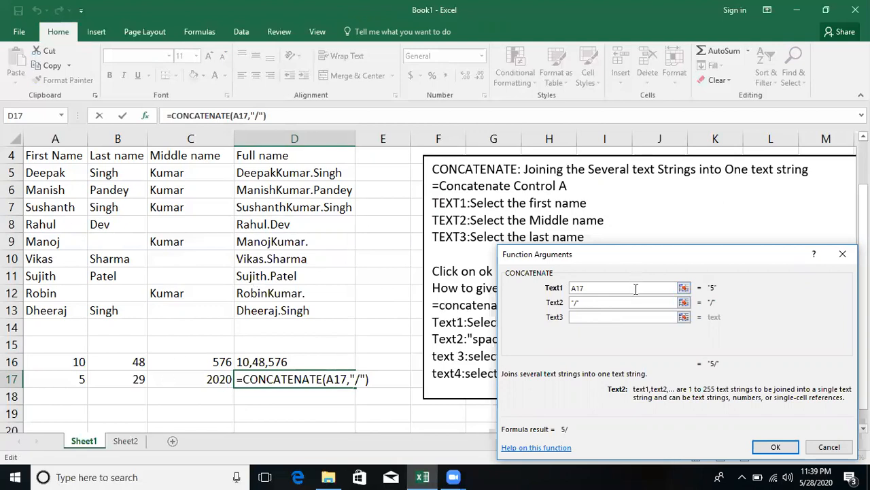
- Set Text3 to cell B17, Text4 to a quoted slash, "/", and Text5 to cell C17, and apply the D17 formula
click(614, 314)
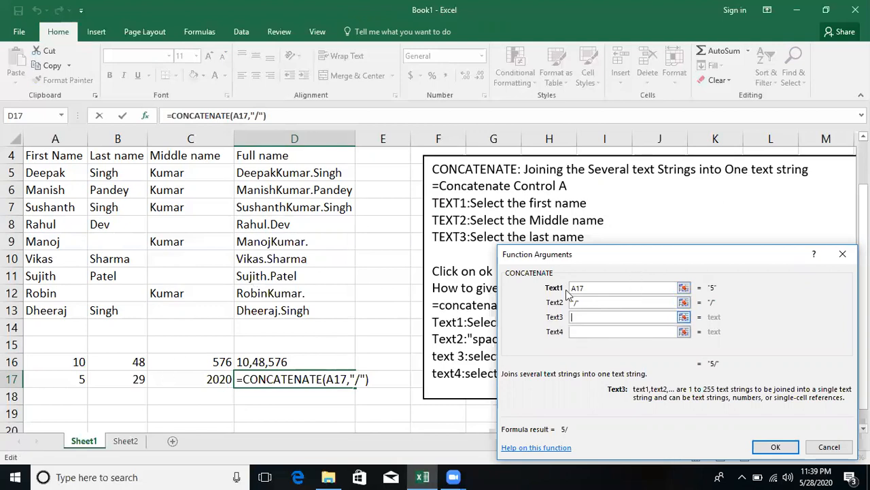
click(138, 379)
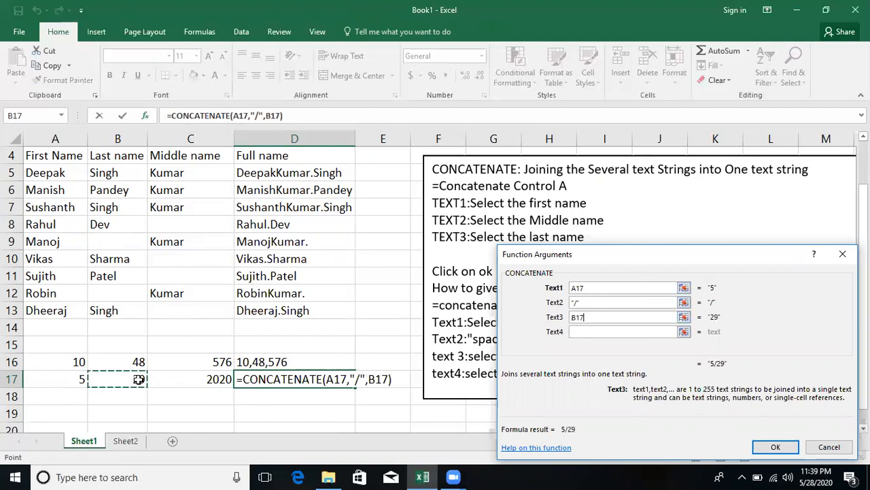
click(626, 331)
text(")
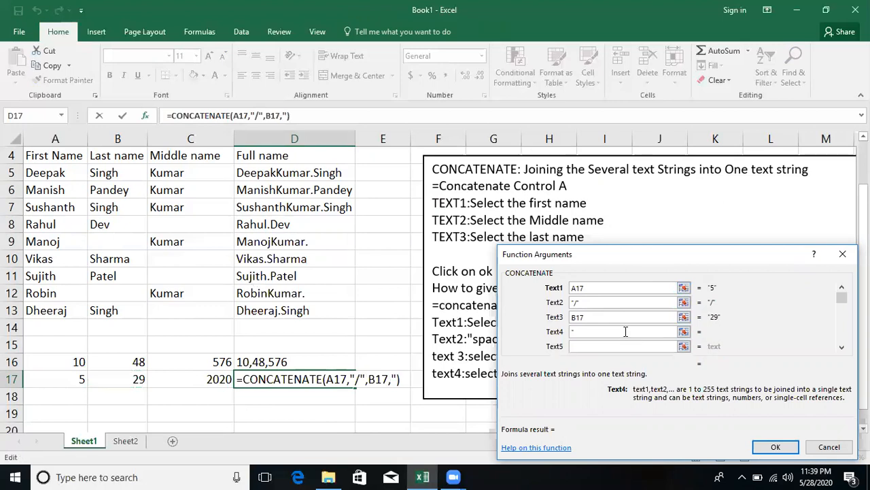
text(/")
click(613, 347)
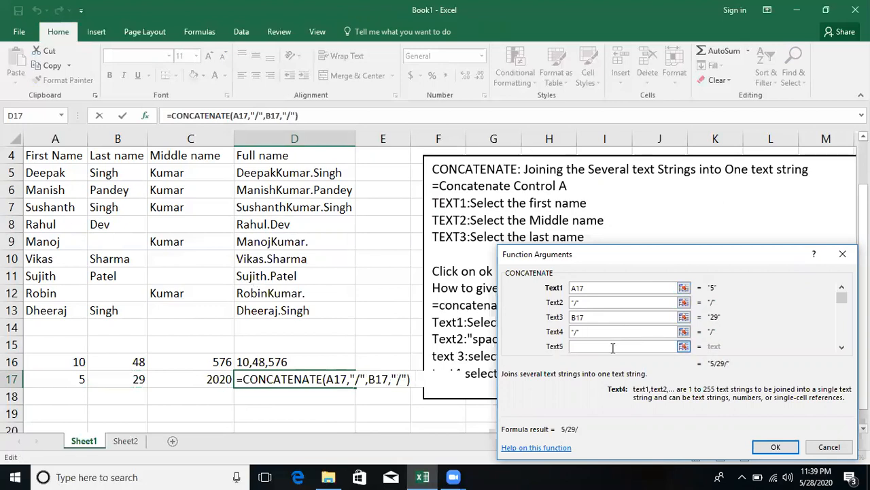
click(197, 380)
click(781, 448)
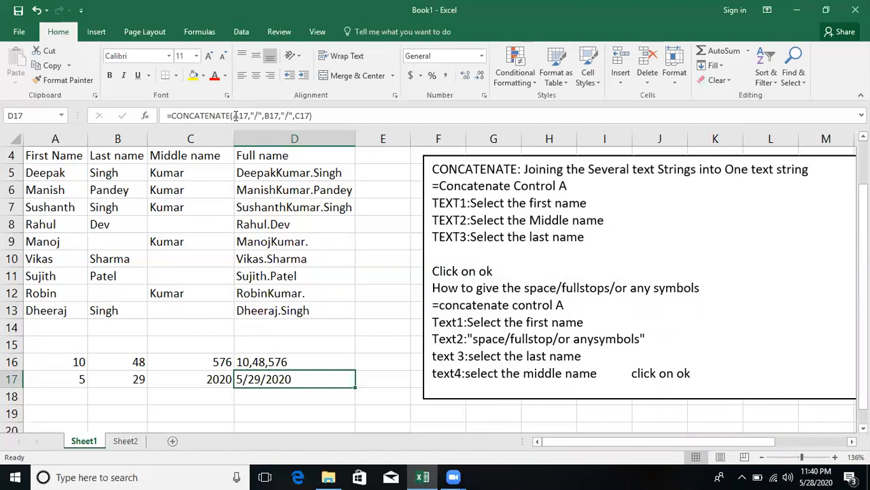
- Reopen the function arguments of the D17 formula and review the separators in Text2 and Text4
click(147, 116)
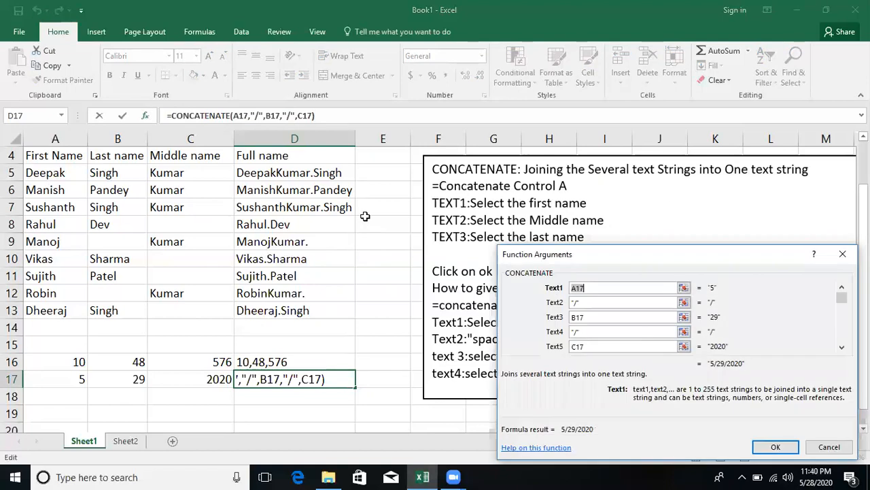
click(577, 303)
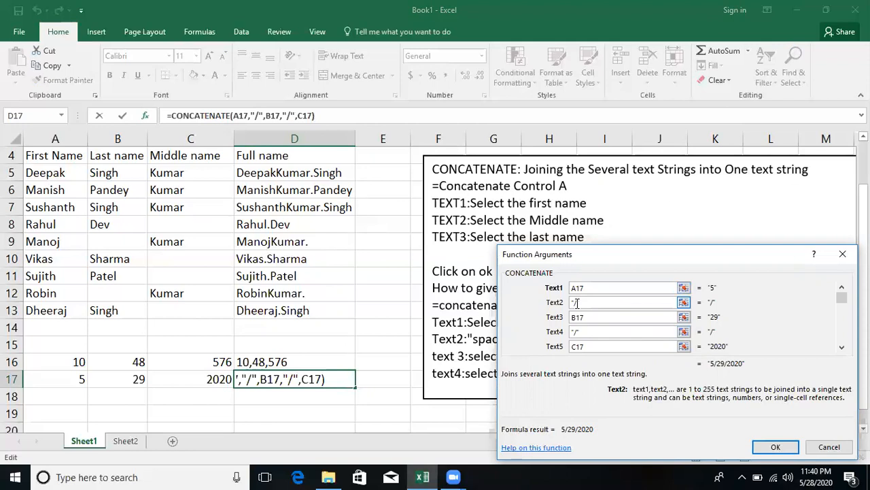
click(575, 331)
click(780, 446)
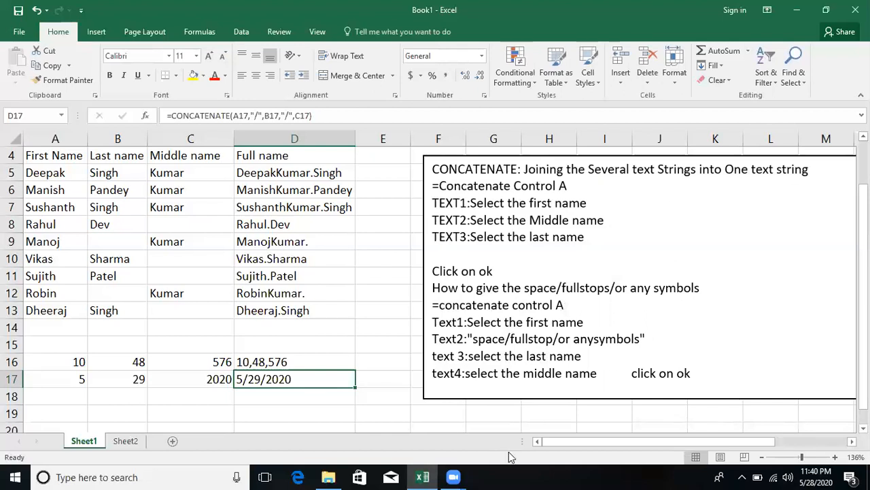
- Enter 11, 40 and PM in cells A18, B18 and C18
click(57, 395)
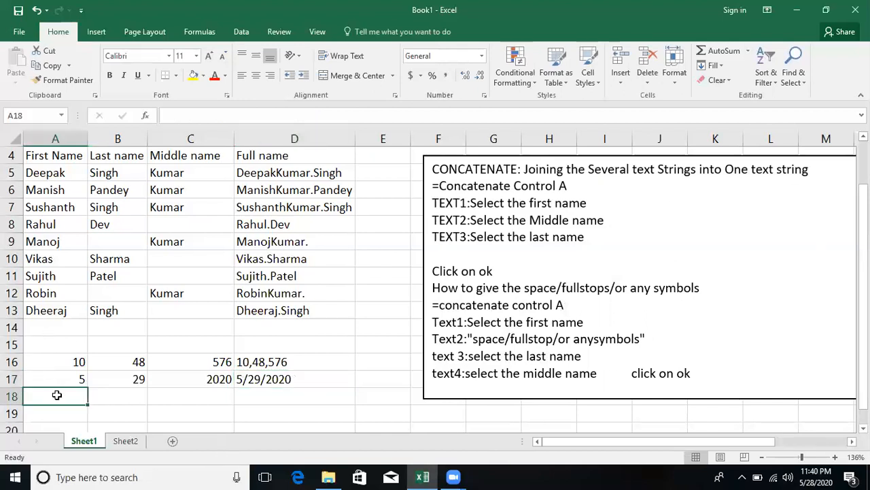
text(11)
key(Tab)
text(40)
key(Tab)
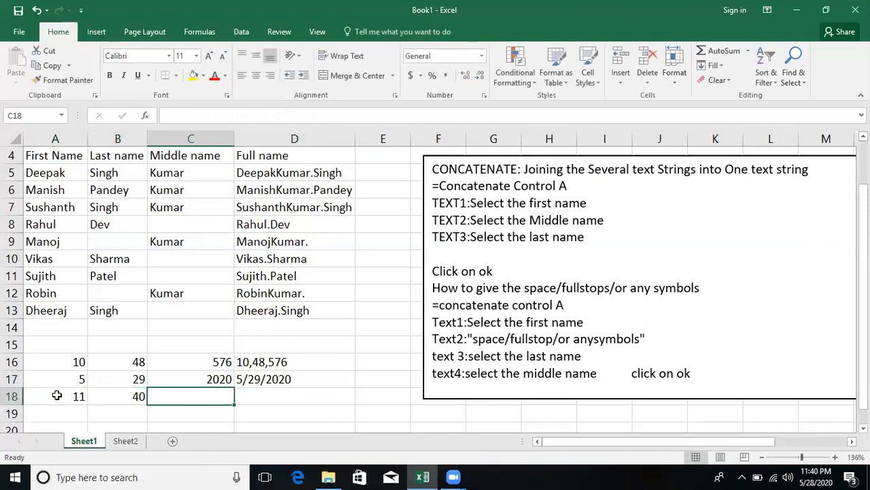
text(PM)
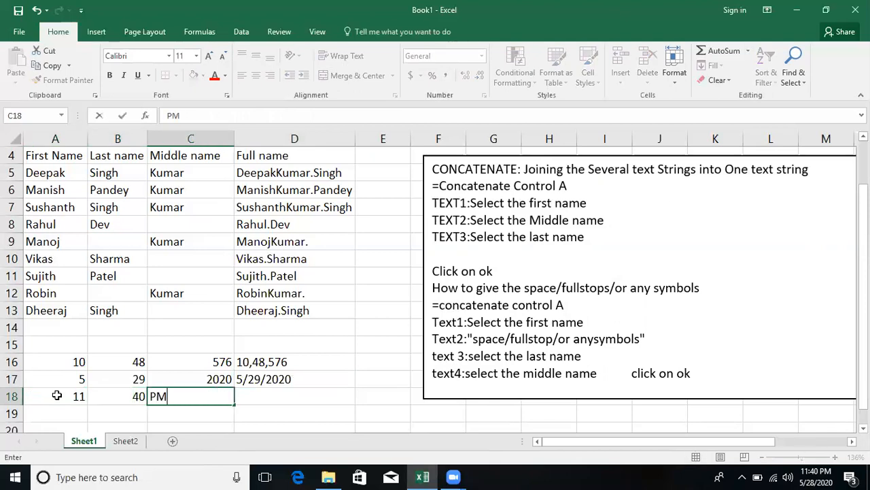
click(272, 392)
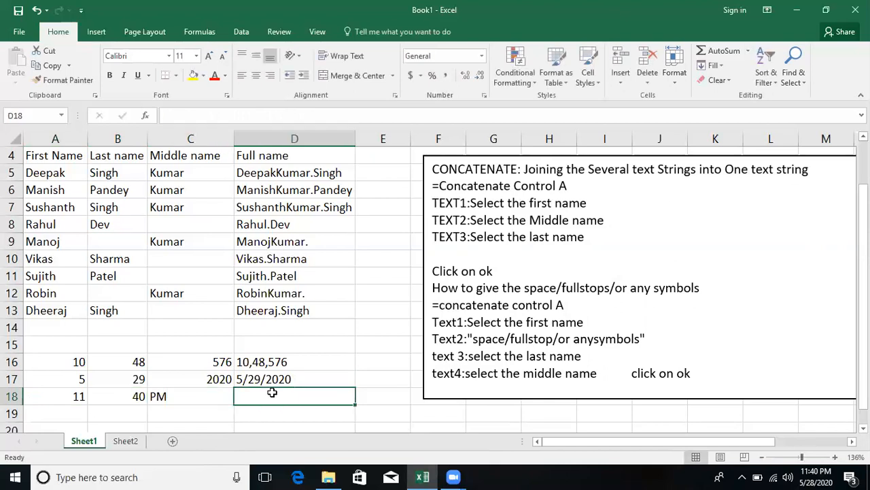
text(=concatenate)
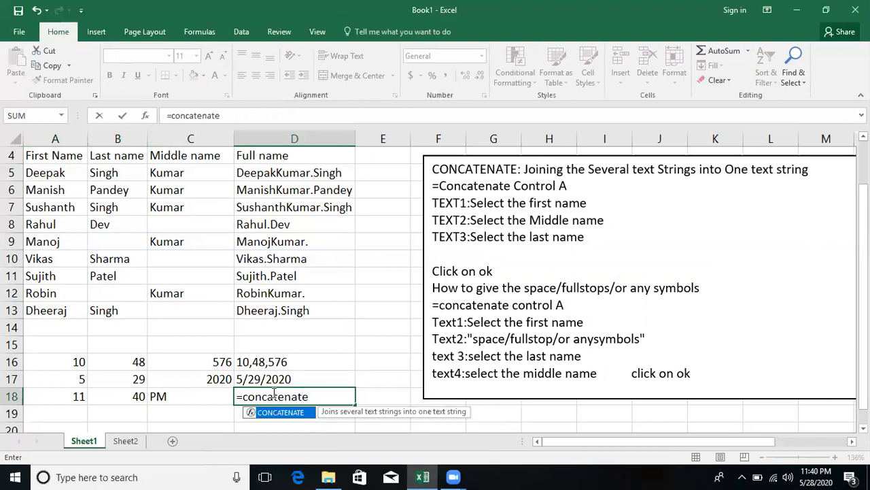
key(ctrl+a)
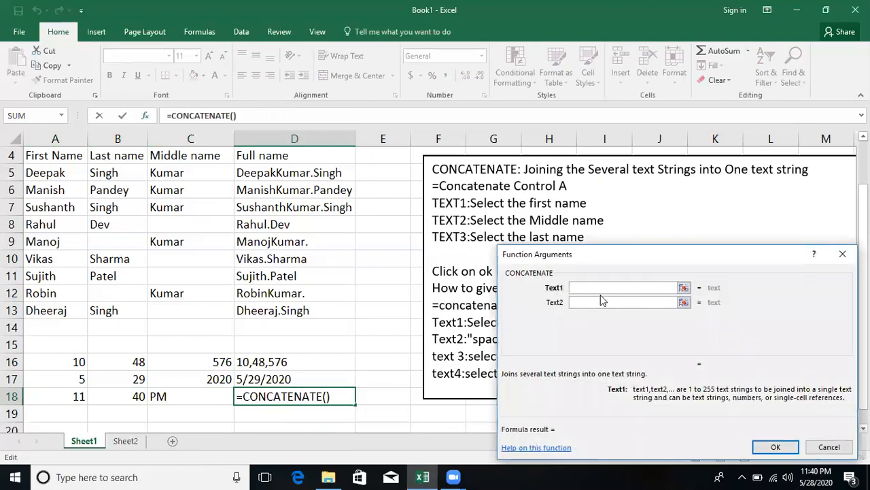
click(56, 389)
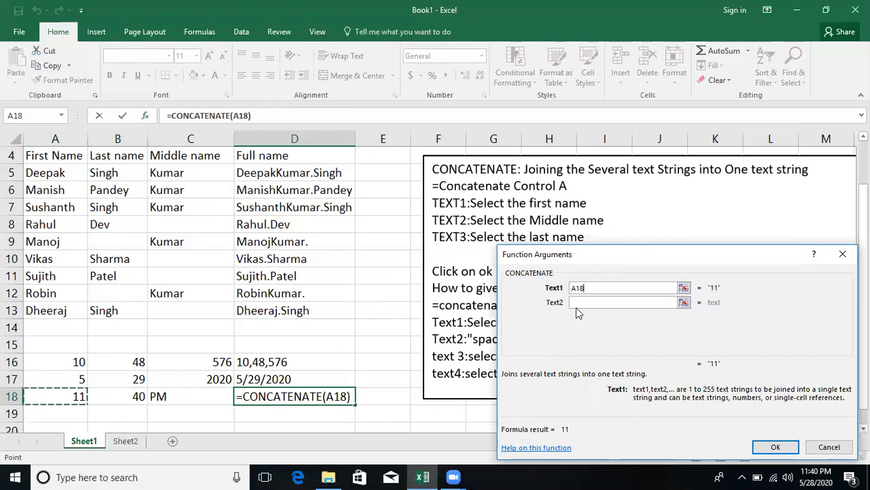
click(594, 300)
text(":)
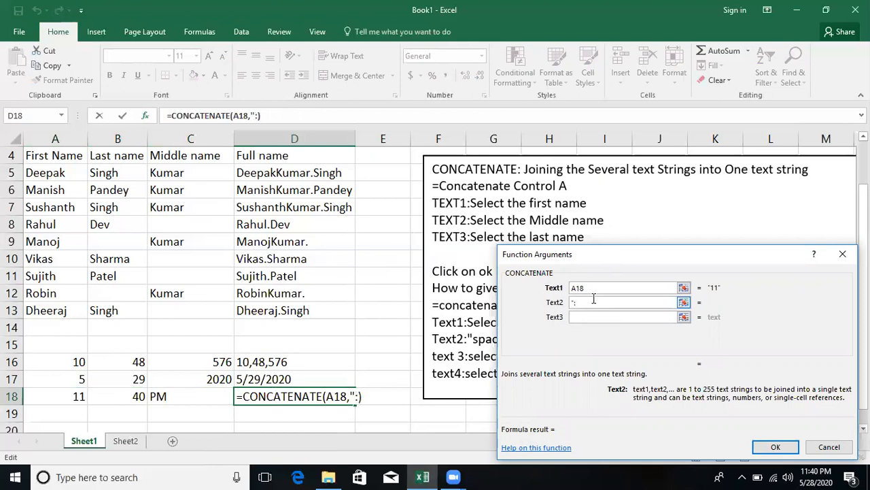
text(")
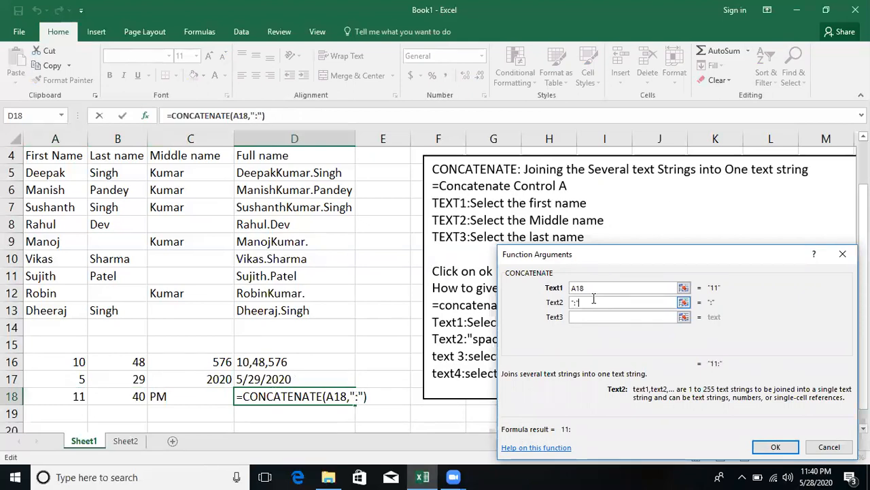
click(672, 317)
click(136, 395)
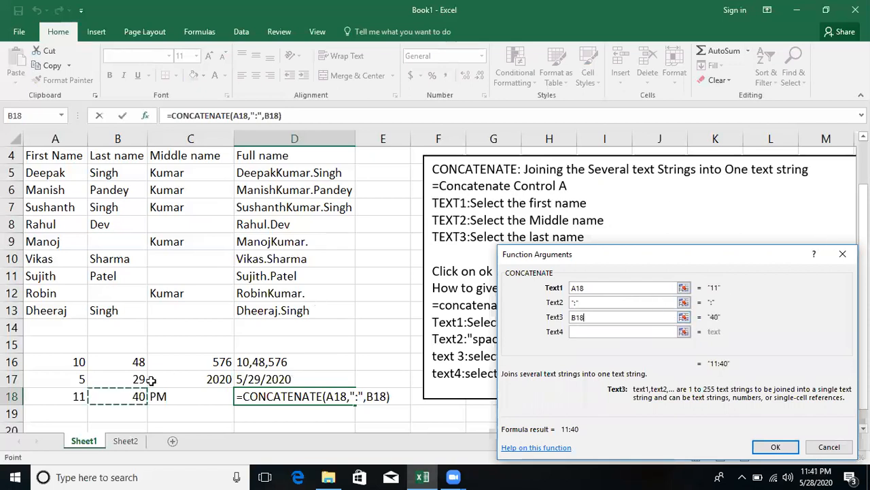
click(608, 334)
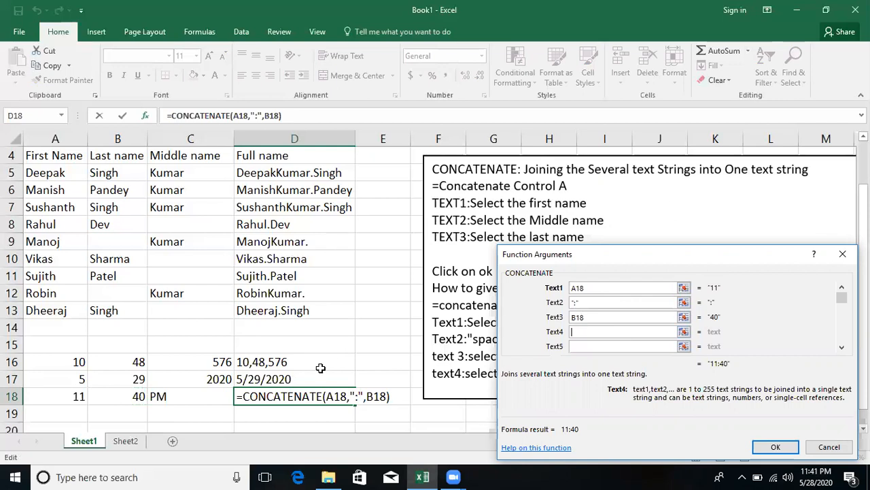
click(196, 402)
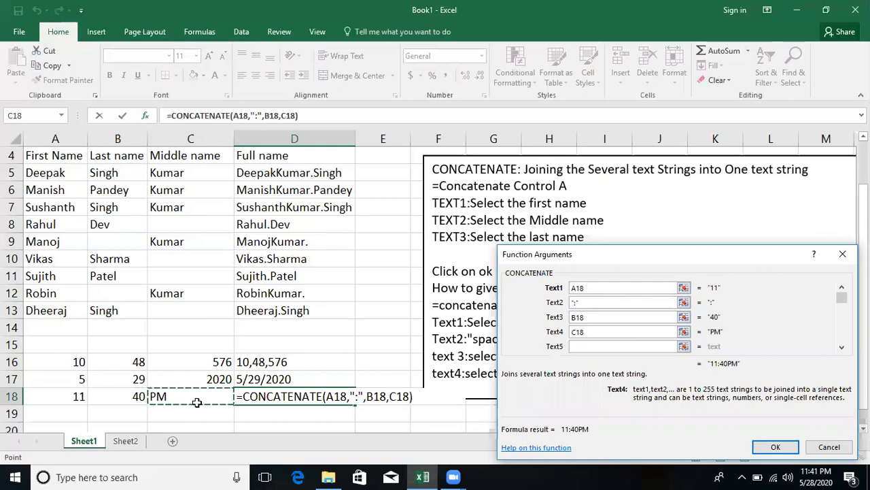
key(BackSpace)
key(BackSpace)
key(BackSpace)
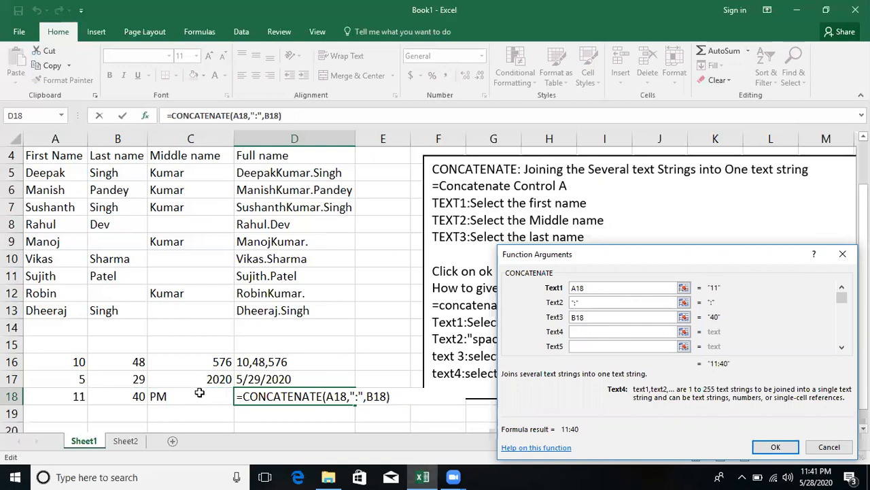
click(824, 446)
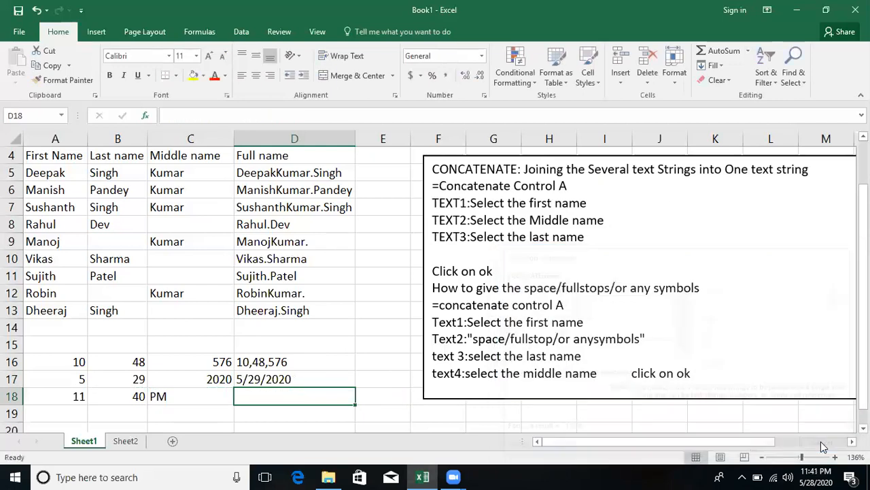
- Replace the content of cell C18 with AM
click(168, 390)
text(AM)
click(286, 396)
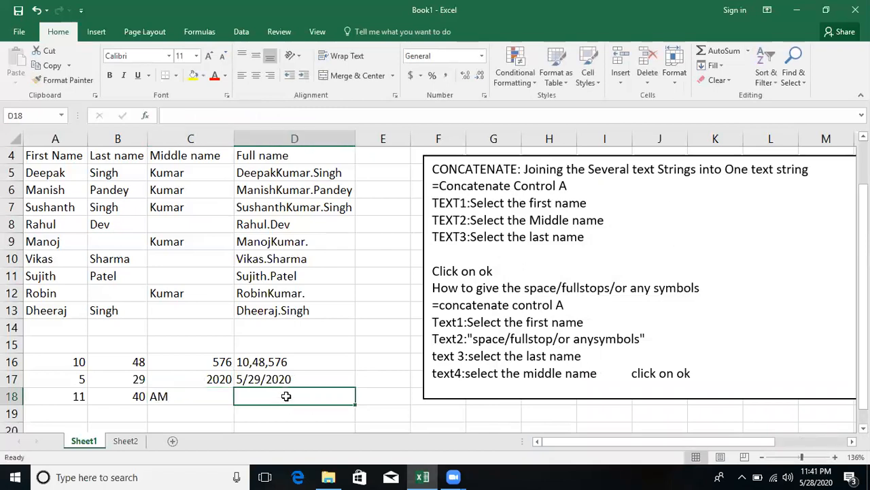
- Start a CONCATENATE formula in cell D18 and open its function arguments
text(=)
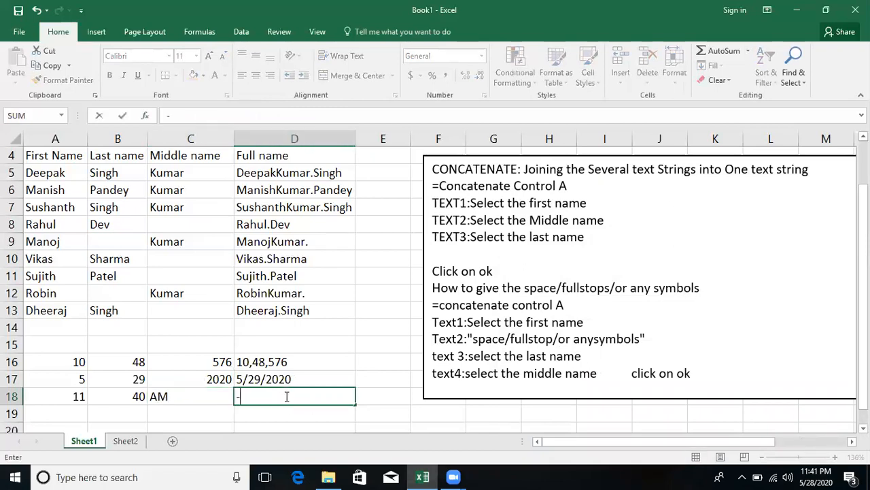
key(Escape)
text(=)
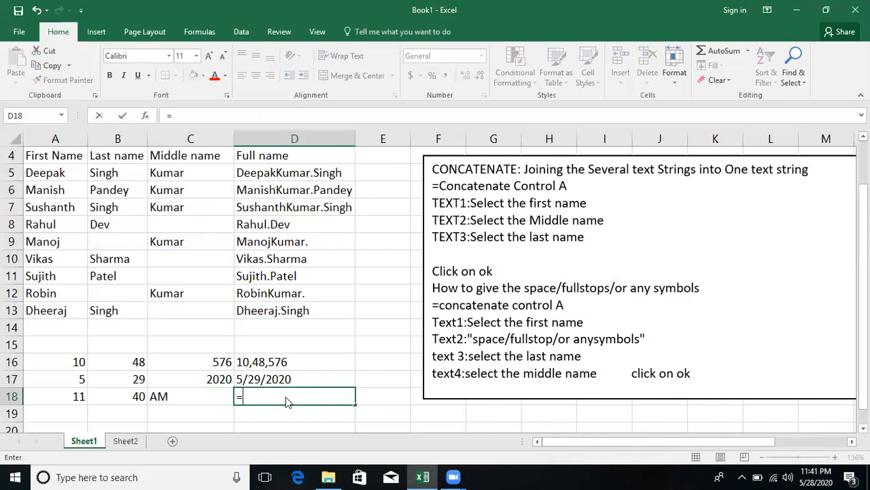
text(cocna)
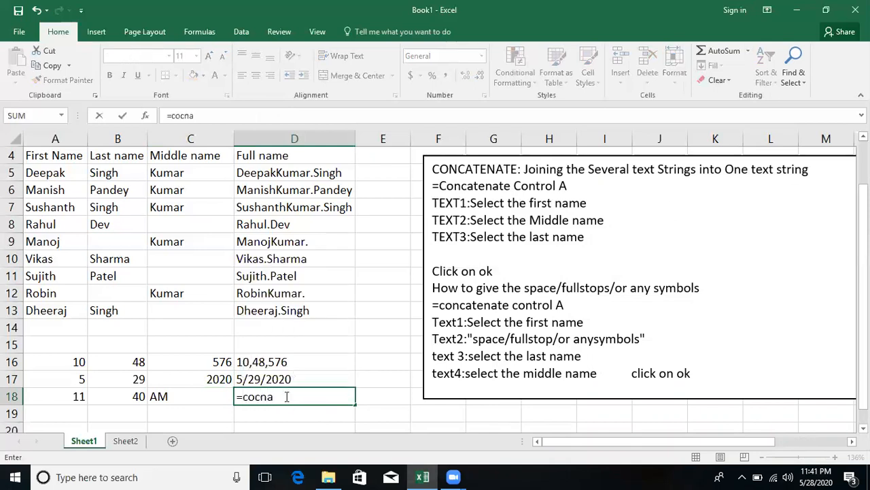
key(BackSpace)
key(BackSpace)
text(ncaten)
key(BackSpace)
key(BackSpace)
key(BackSpace)
key(BackSpace)
key(BackSpace)
key(BackSpace)
text(ncatenate)
key(ctrl+a)
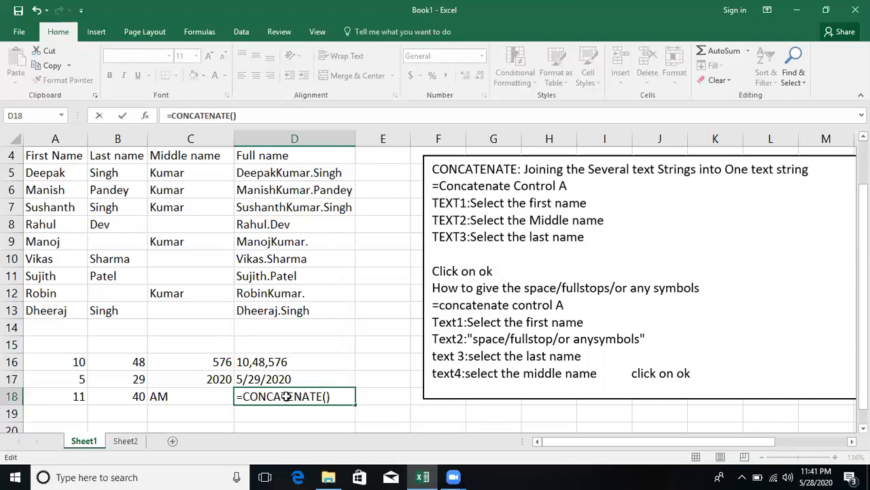
- Set Text1 to cell A18, Text2 to a quoted colon, ":", Text3 to B18 and Text4 to C18, and apply the D18 formula
click(63, 397)
click(620, 304)
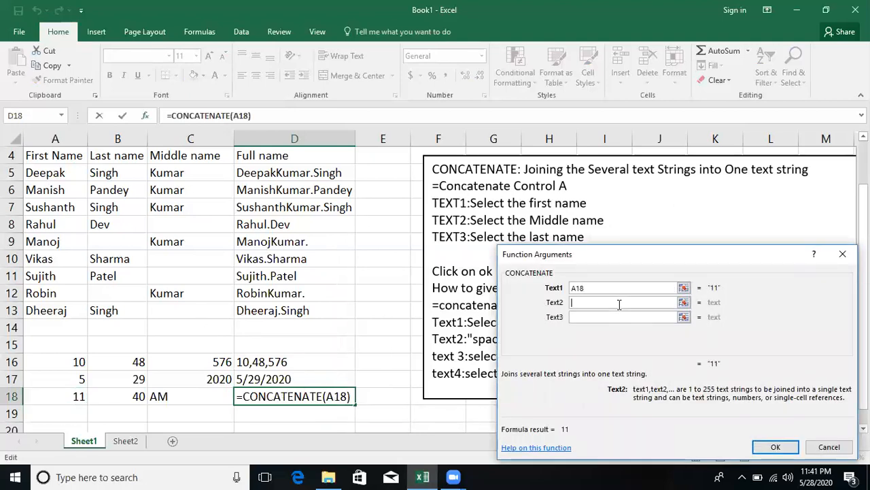
text(":")
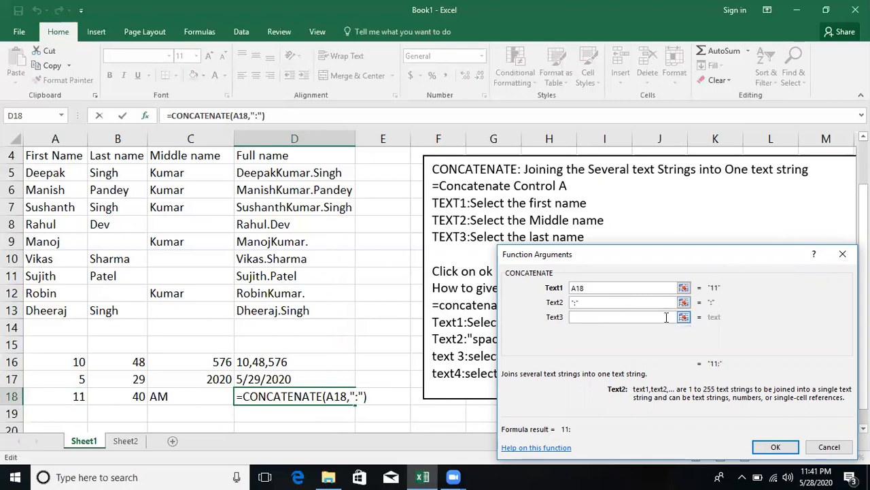
click(663, 323)
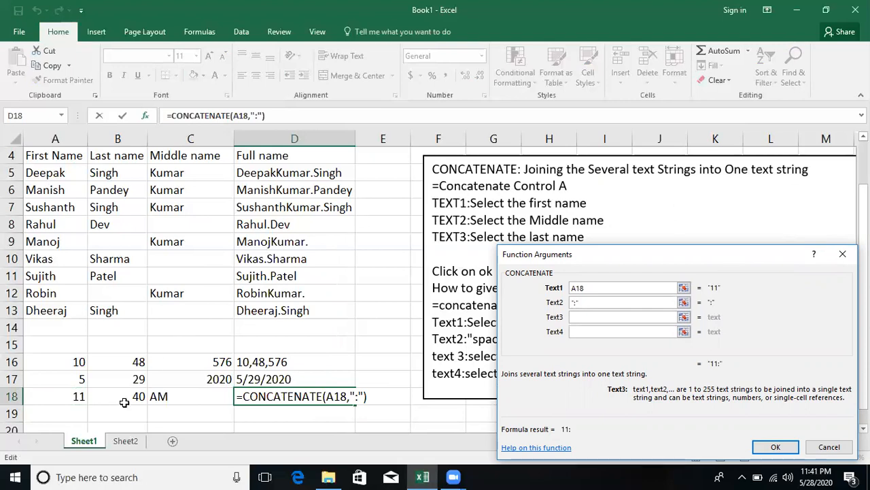
click(125, 402)
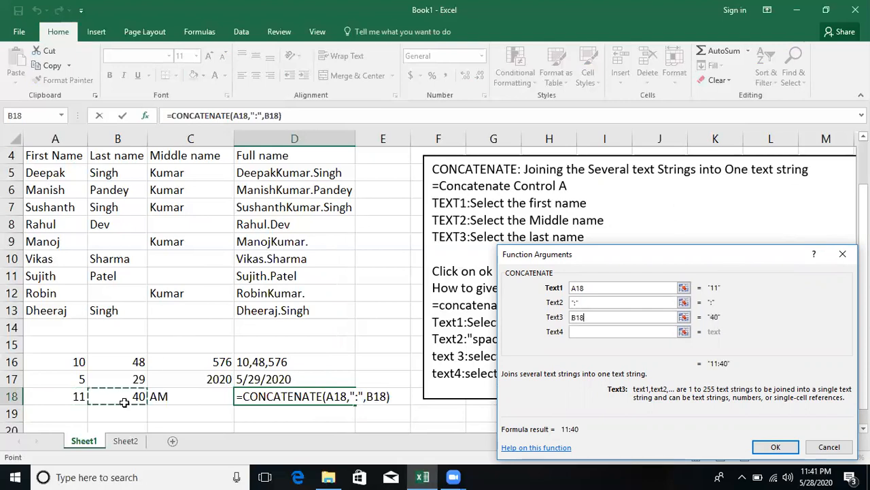
click(614, 339)
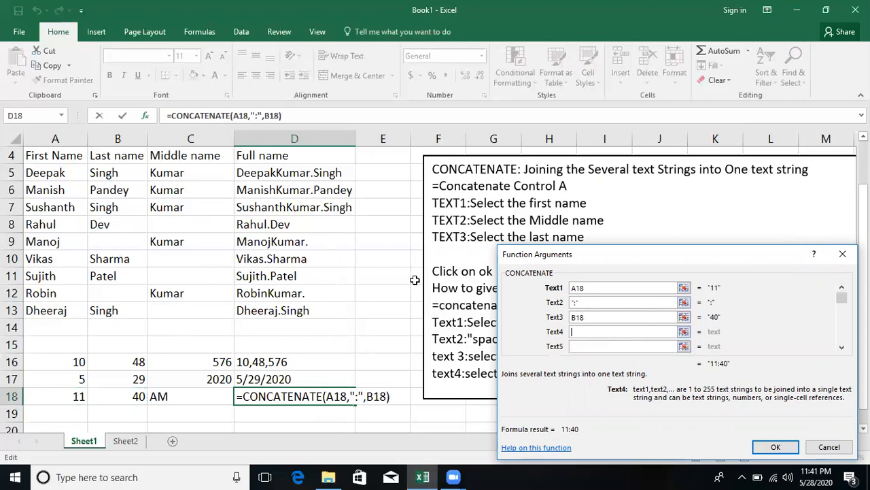
click(208, 392)
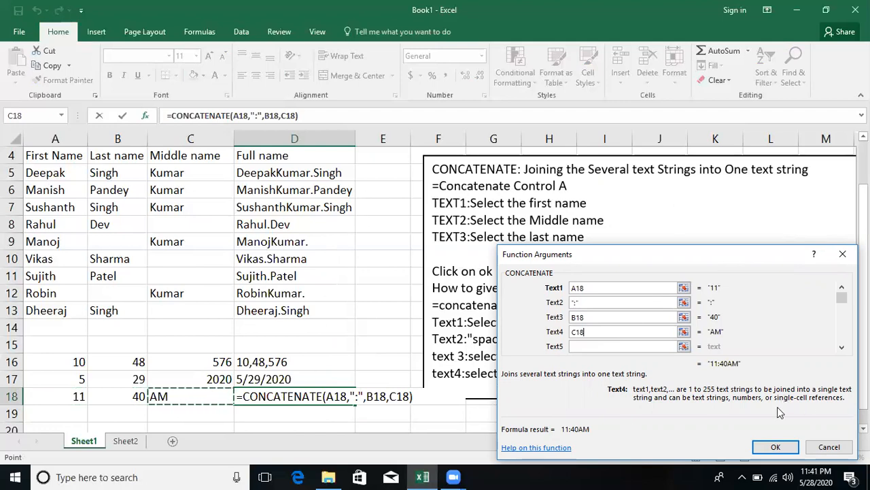
click(772, 450)
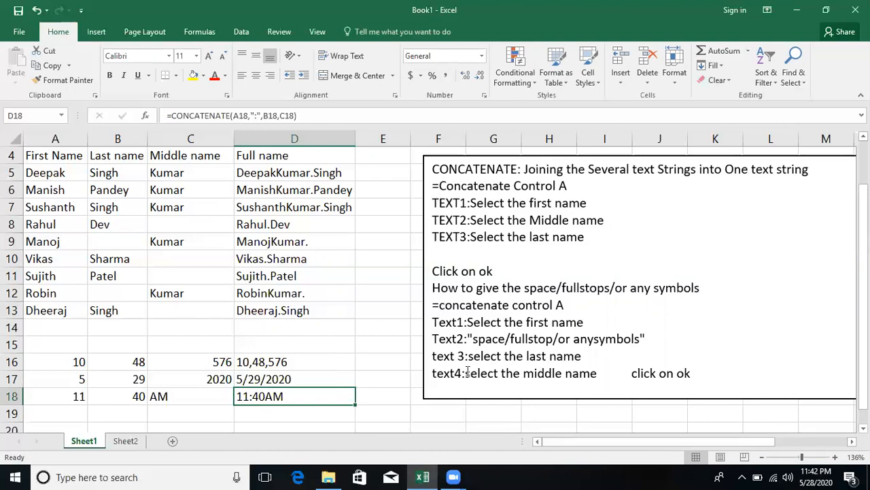
- Switch to Sheet2 and read the email account scenario in cells I2 and I5 alongside the employee table and its headers
click(129, 442)
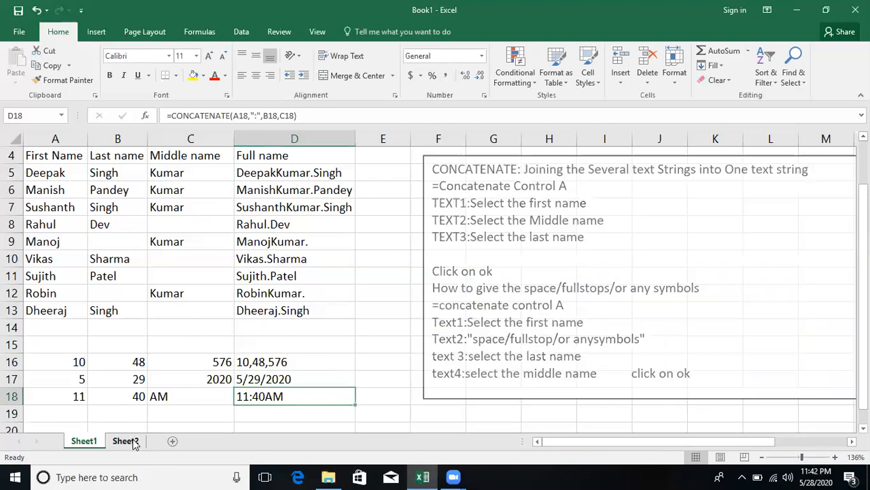
drag(864, 248, 790, 181)
click(661, 280)
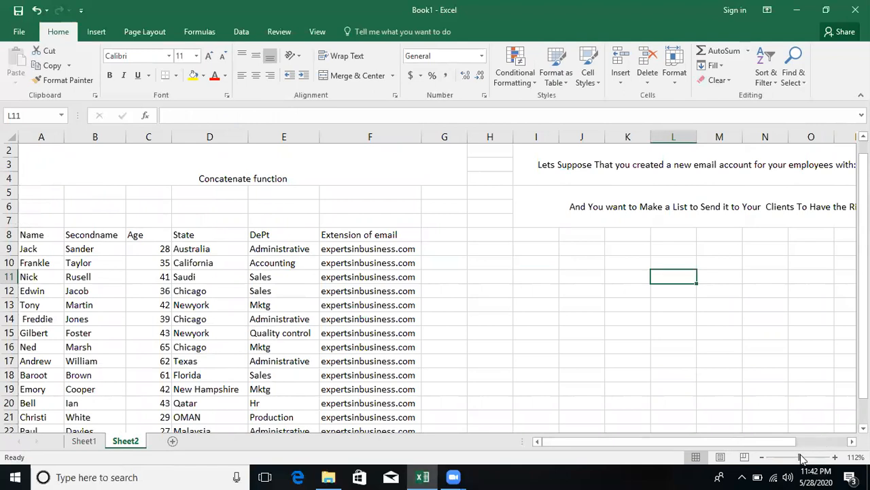
drag(799, 457, 803, 454)
drag(721, 441, 670, 441)
drag(864, 314, 864, 264)
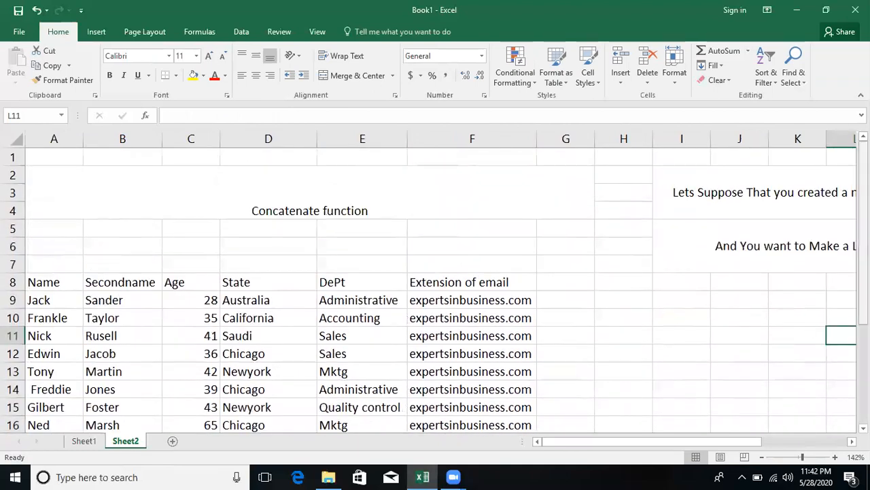
drag(732, 439, 731, 442)
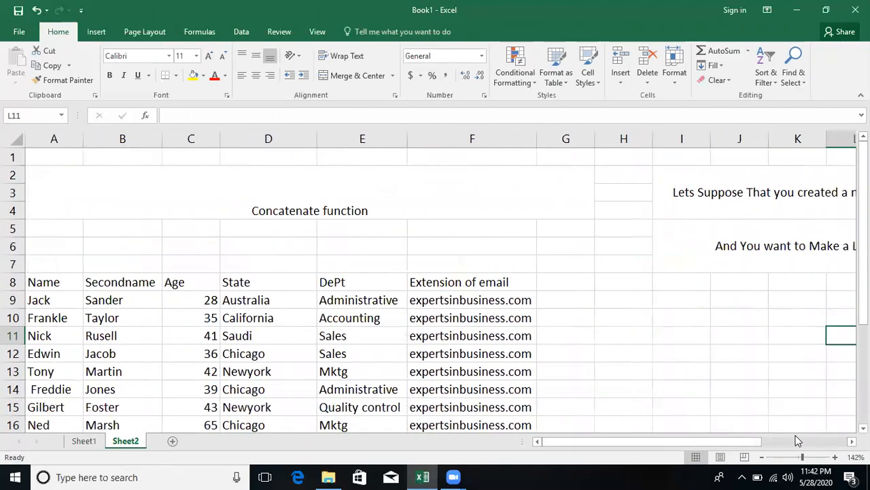
drag(801, 458, 800, 461)
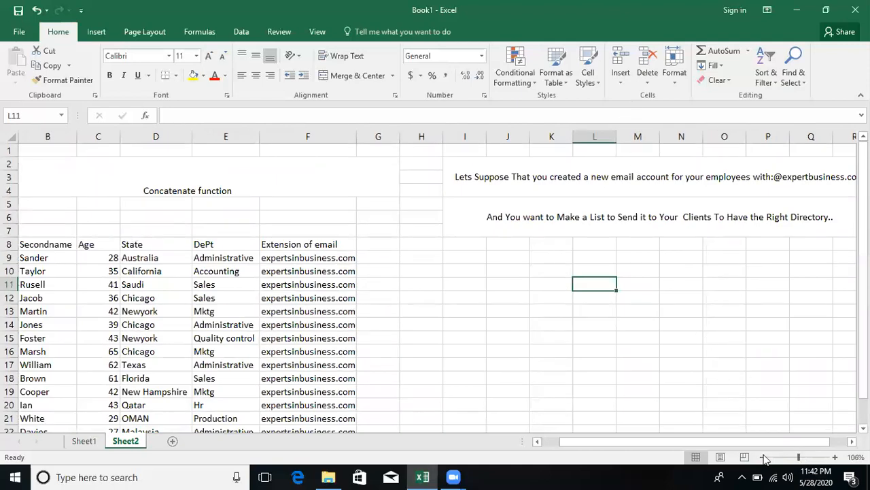
click(626, 175)
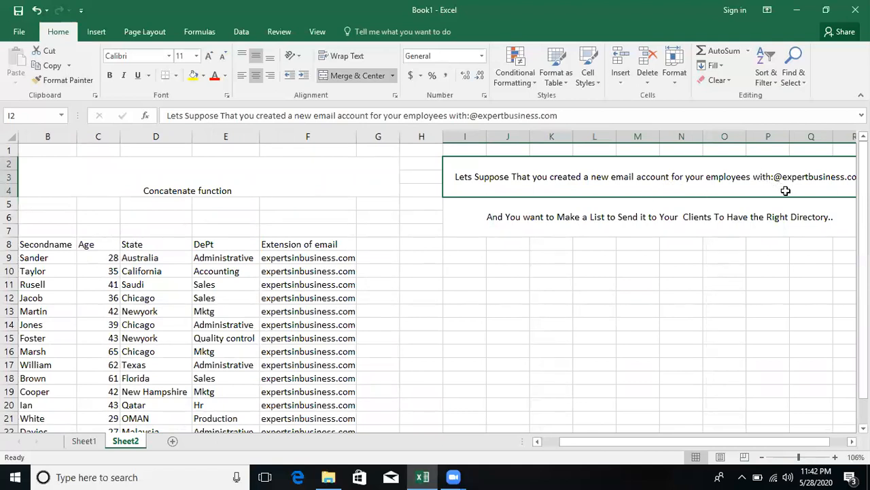
drag(800, 444, 812, 440)
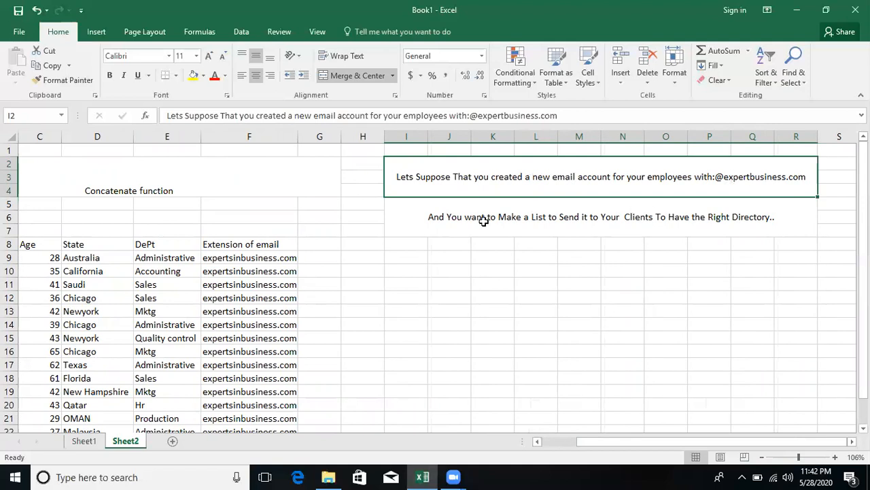
click(544, 216)
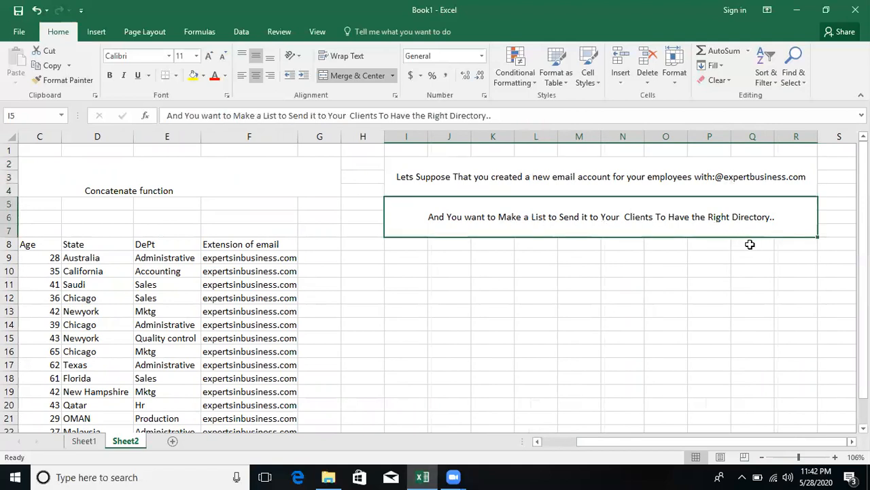
drag(727, 443, 529, 393)
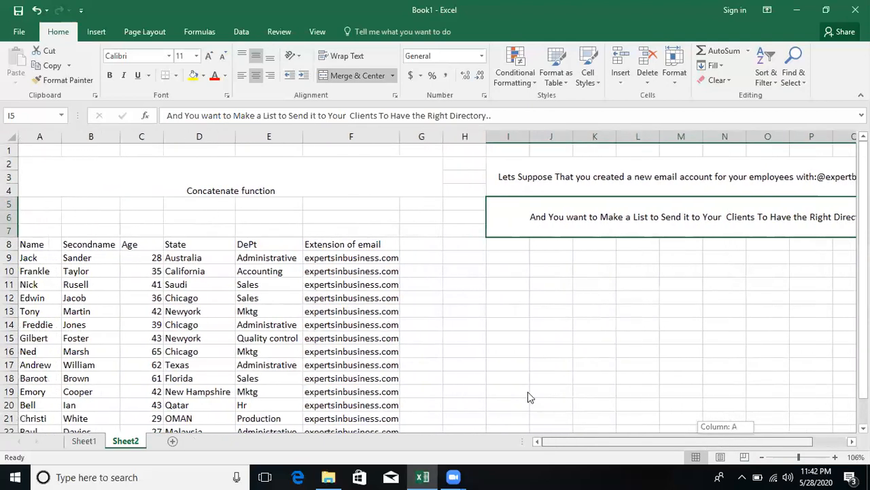
click(427, 259)
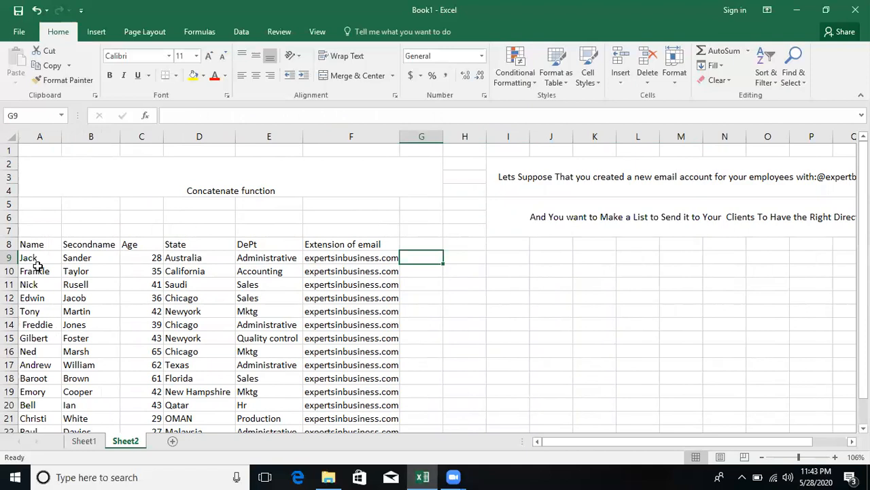
click(39, 245)
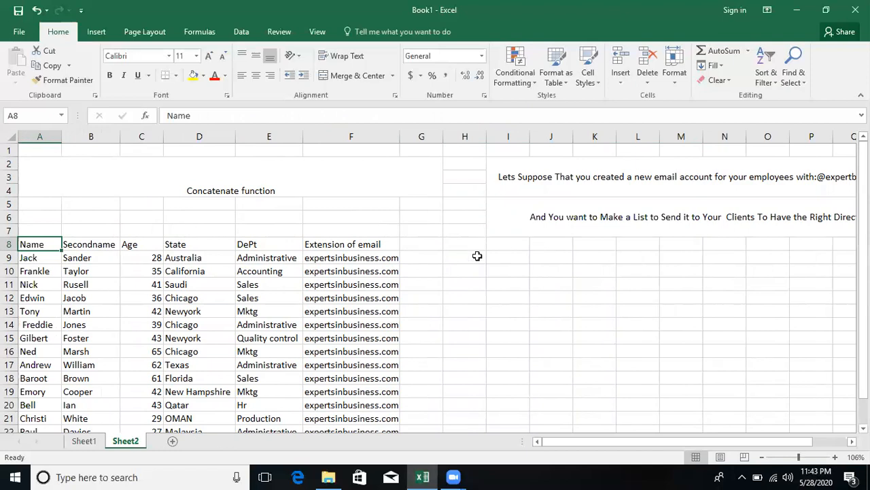
- Start a CONCATENATE formula in cell G9 and open its function arguments
click(430, 254)
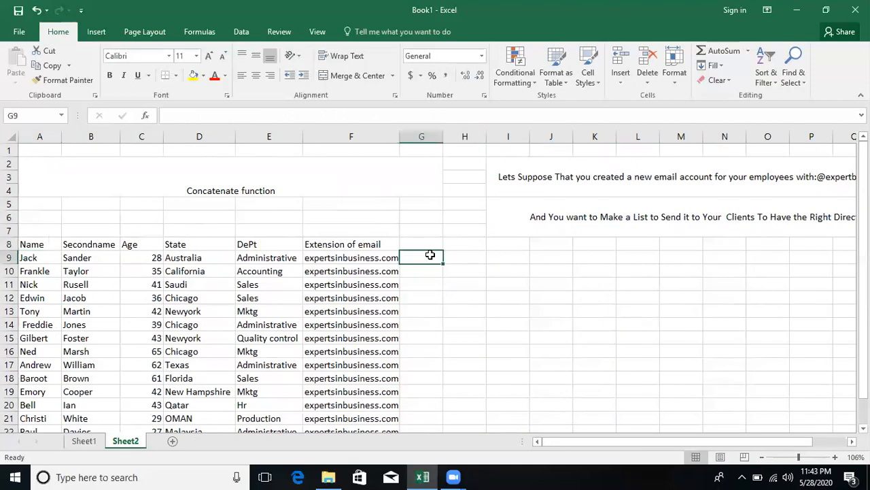
text(=)
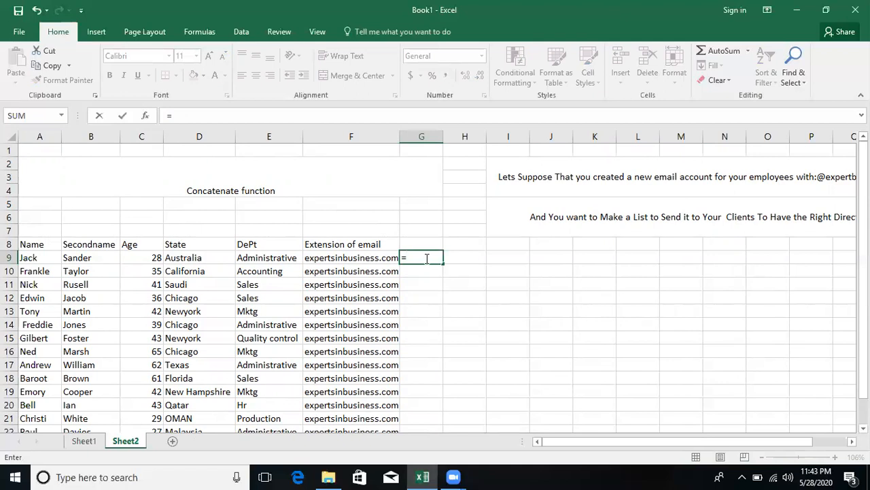
text(Co)
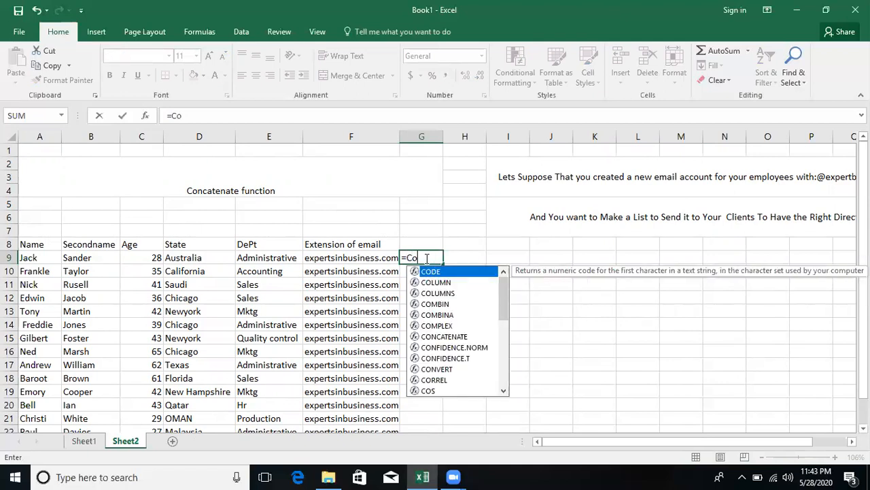
text(ncatenate)
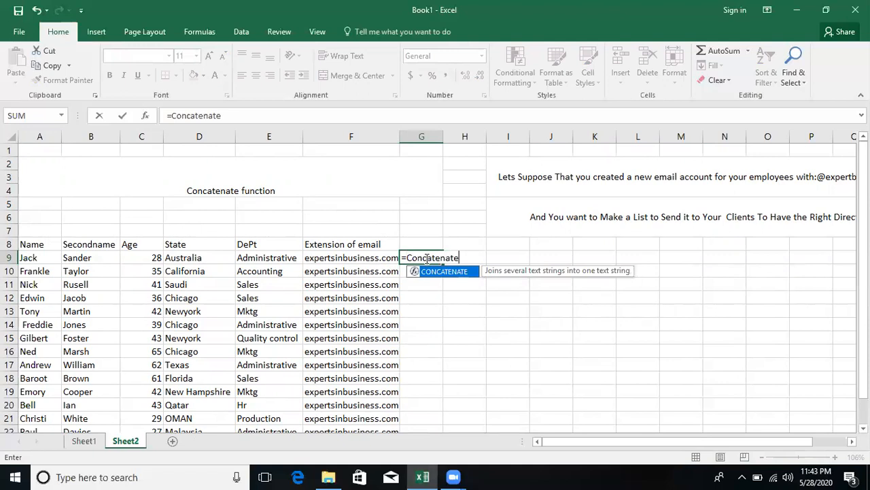
key(ctrl+a)
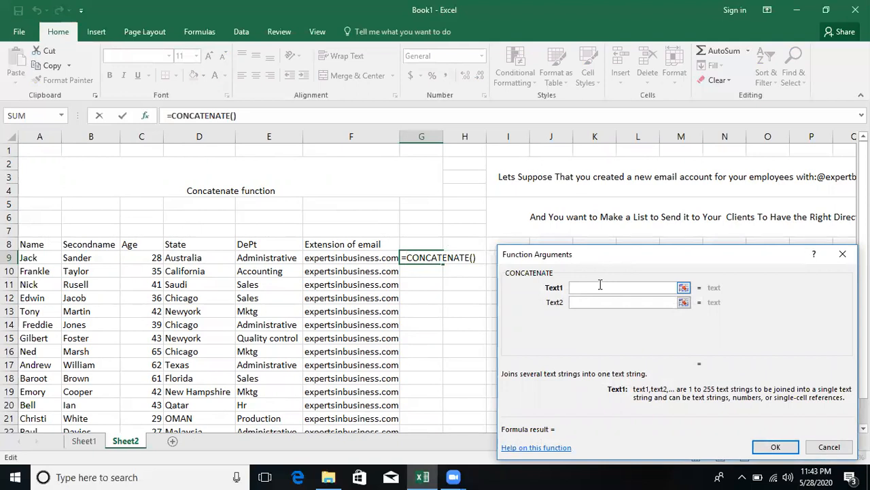
- Set Text1 to cell A9, Text2 to "@" and Text3 to F9, apply the G9 formula, and fit column G to its content
click(42, 263)
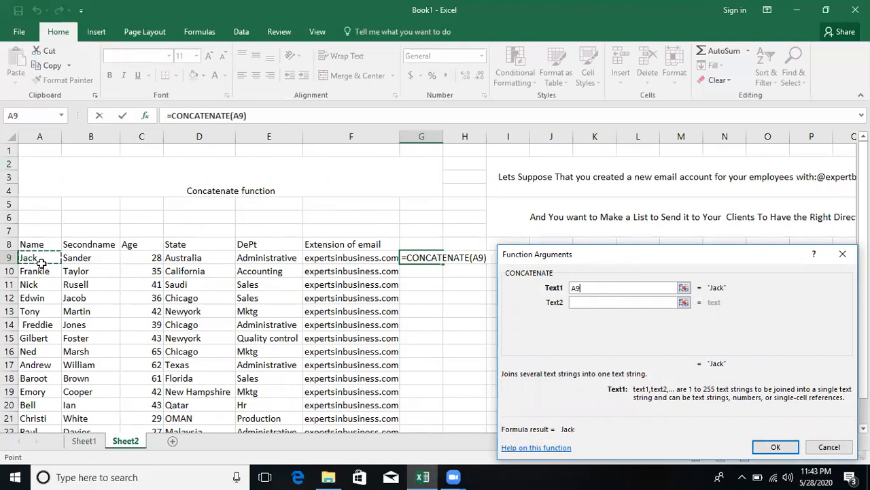
click(597, 303)
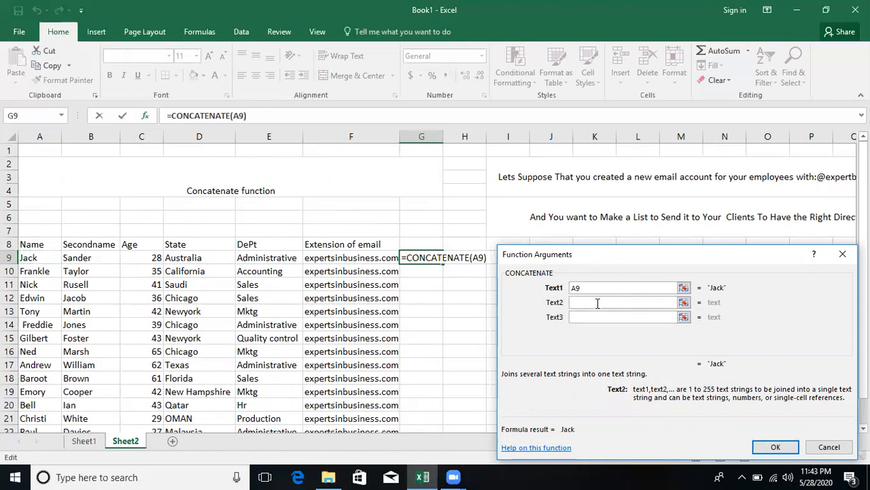
text(")
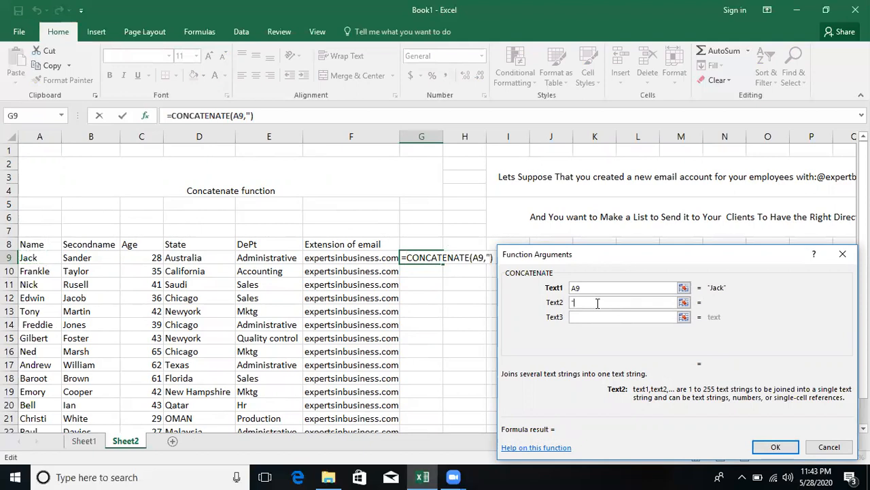
text(@")
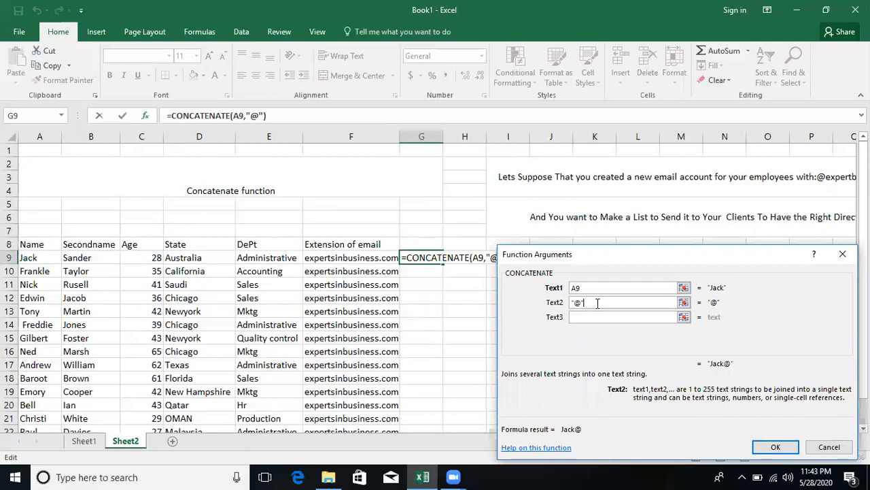
click(588, 317)
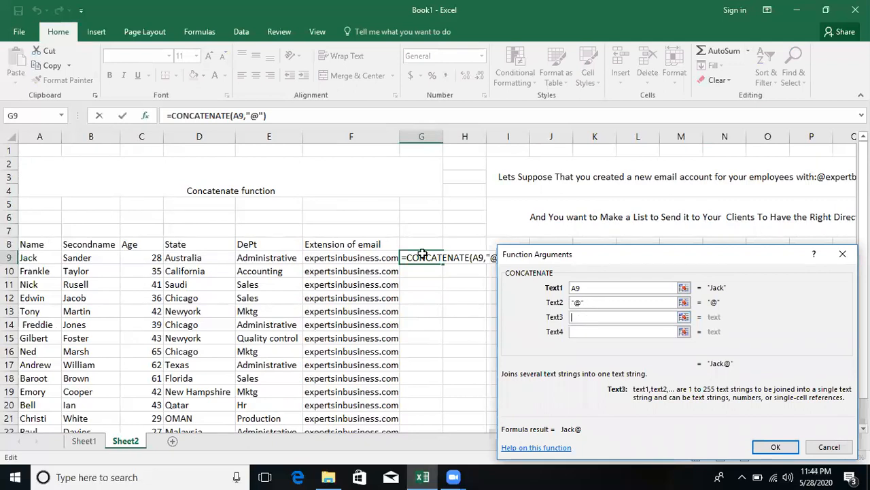
click(371, 259)
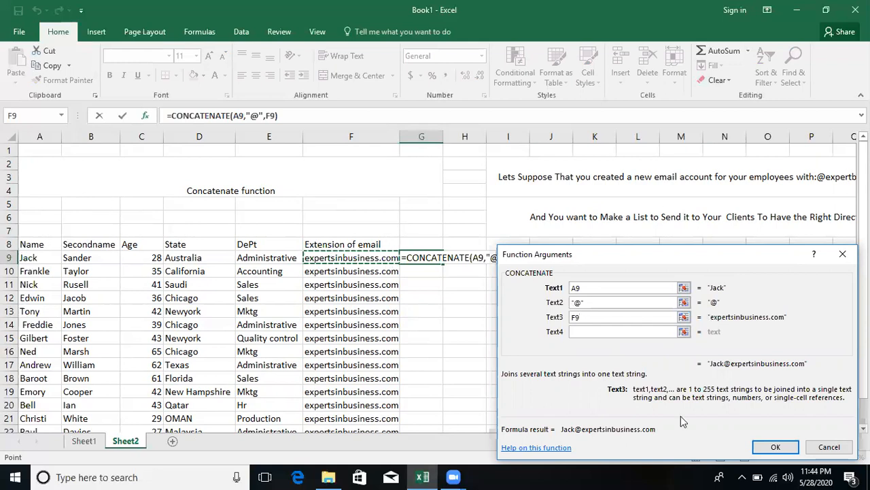
click(769, 446)
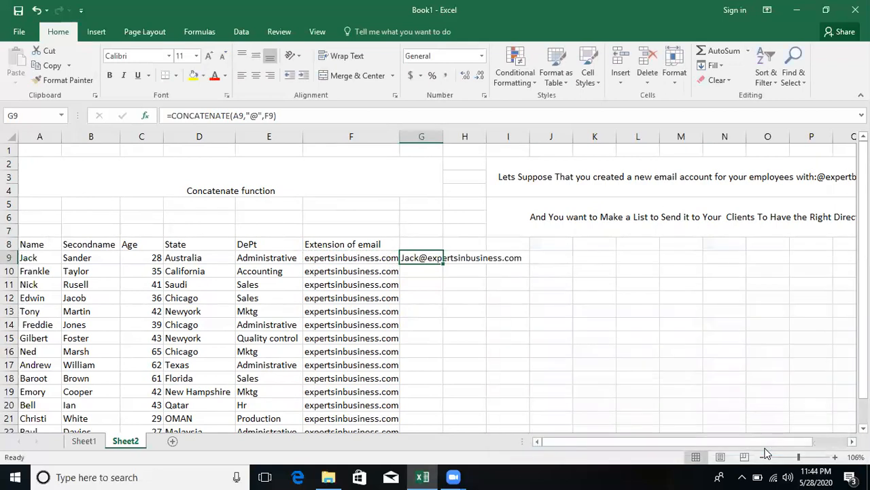
double_click(444, 133)
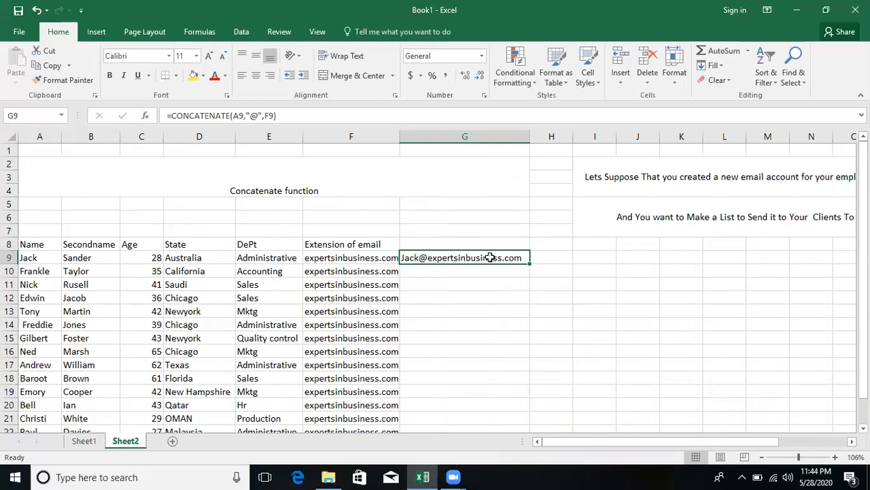
- Start a CONCATENATE formula in cell G10 and open its function arguments
drag(697, 442, 753, 441)
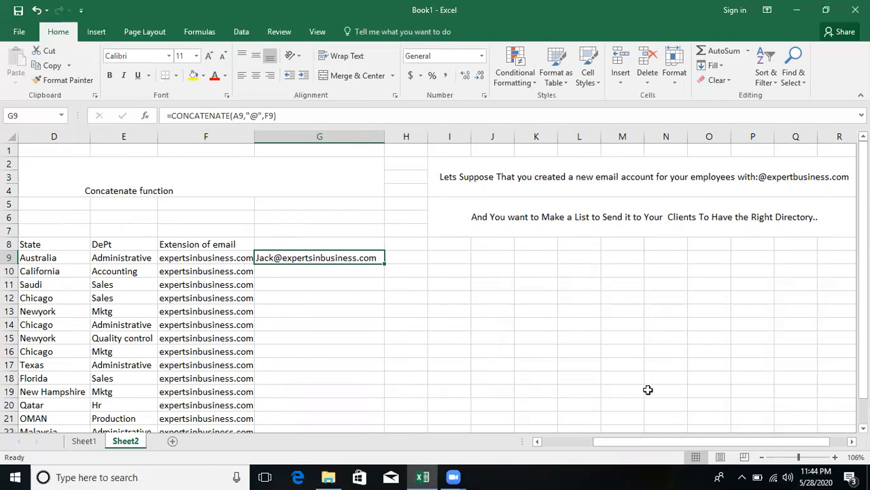
drag(645, 446, 575, 446)
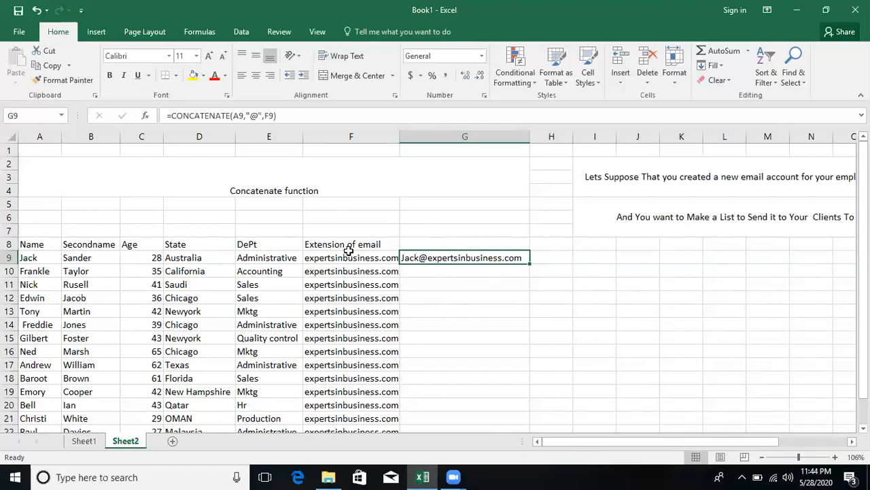
click(450, 269)
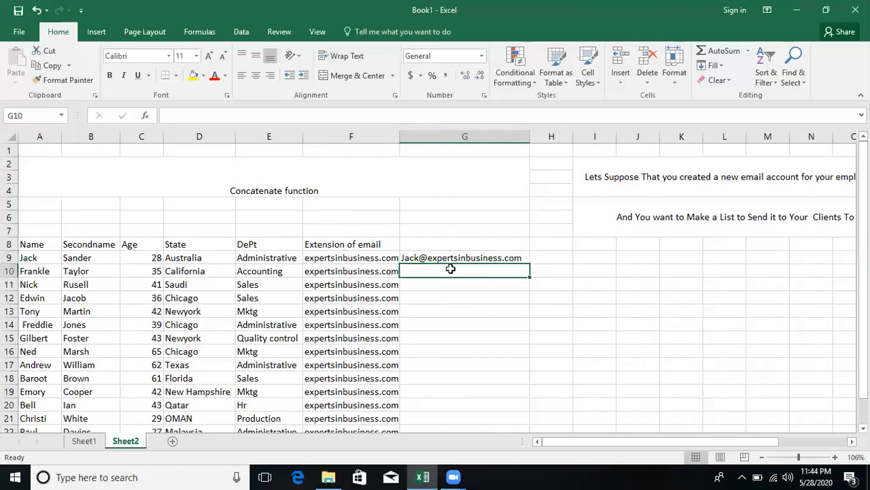
text(=)
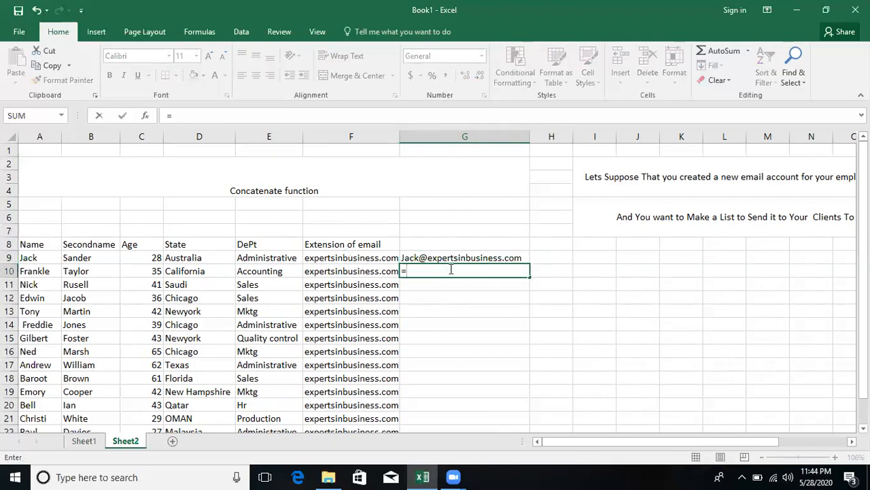
text(concatenate)
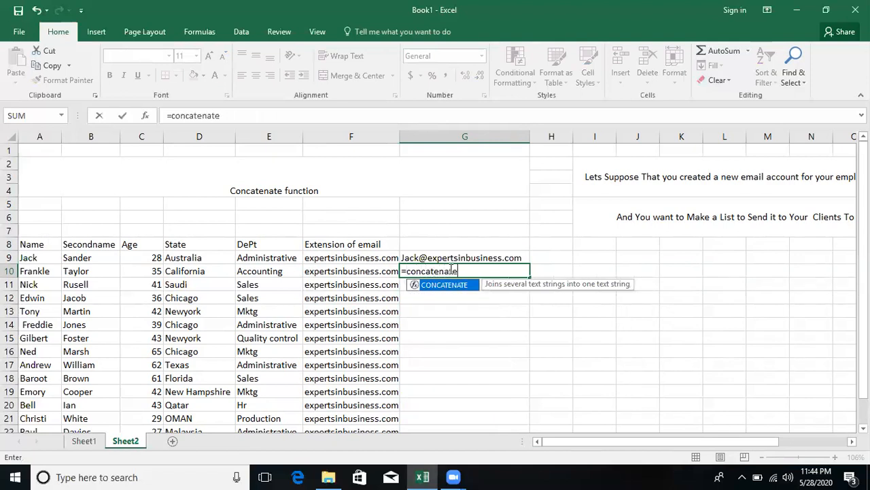
key(ctrl+a)
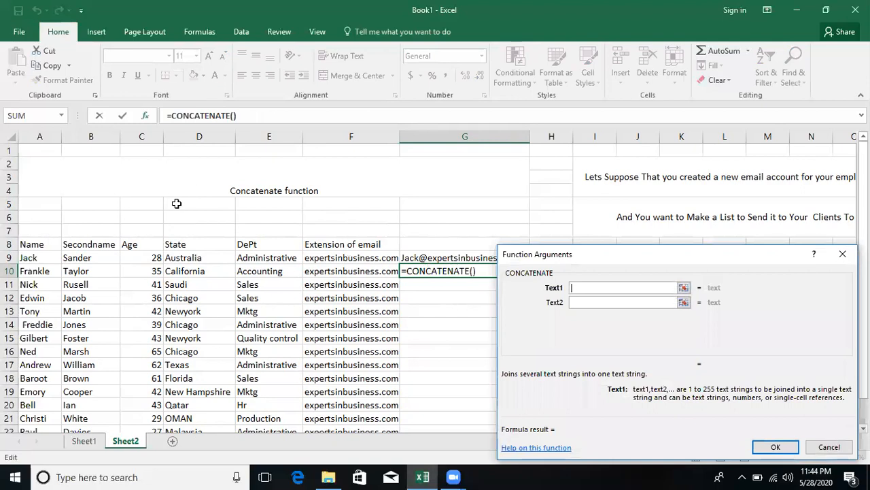
- Set Text1 to A10, Text2 to B10, Text3 to "@" and Text4 to F10, and apply the G10 formula
click(44, 271)
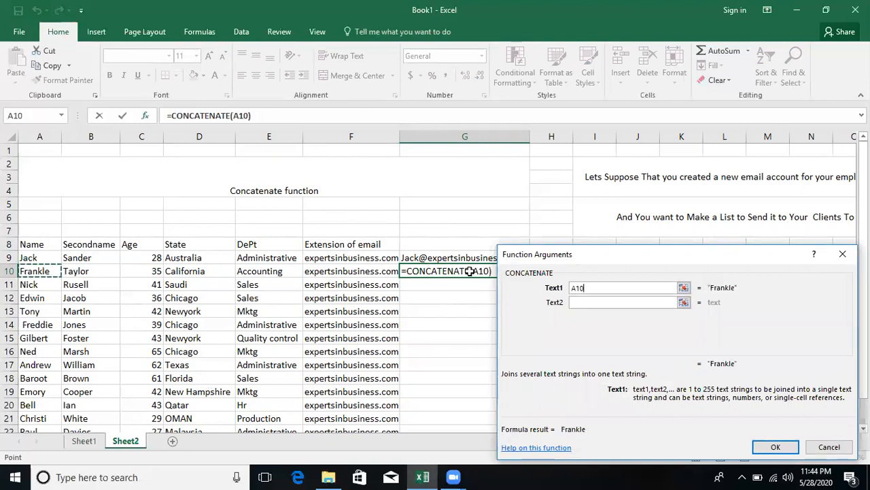
click(578, 303)
click(94, 270)
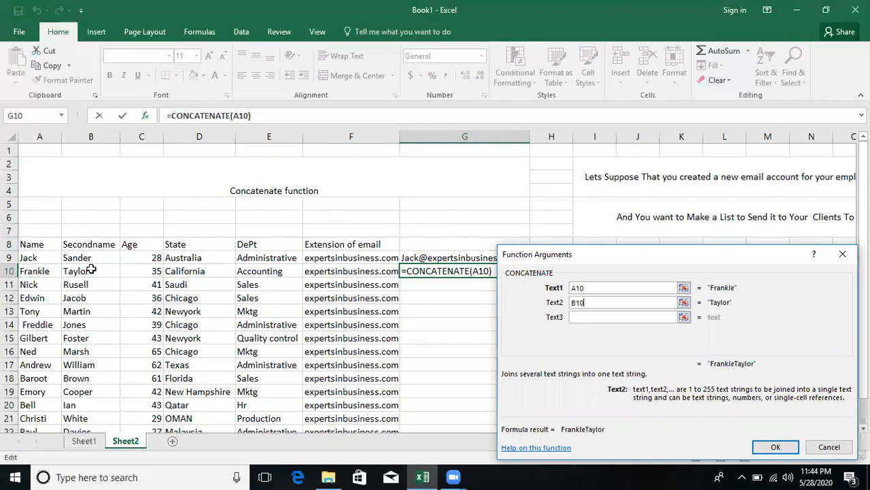
click(608, 317)
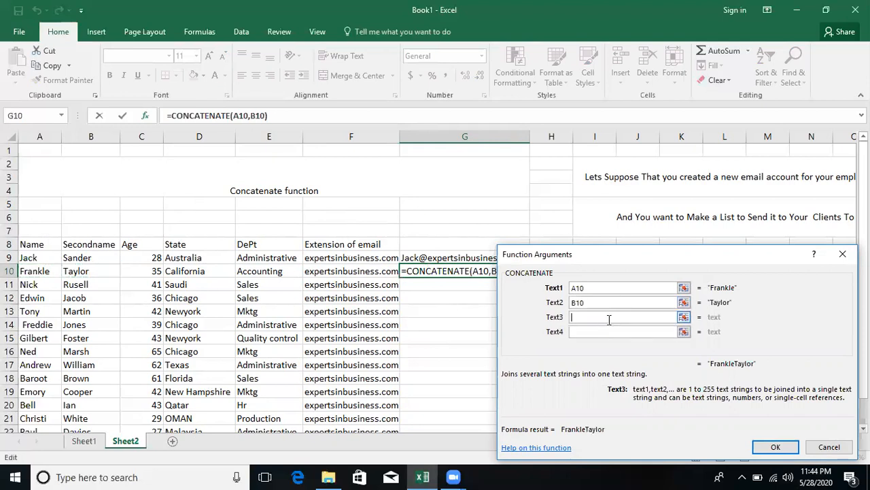
text(")
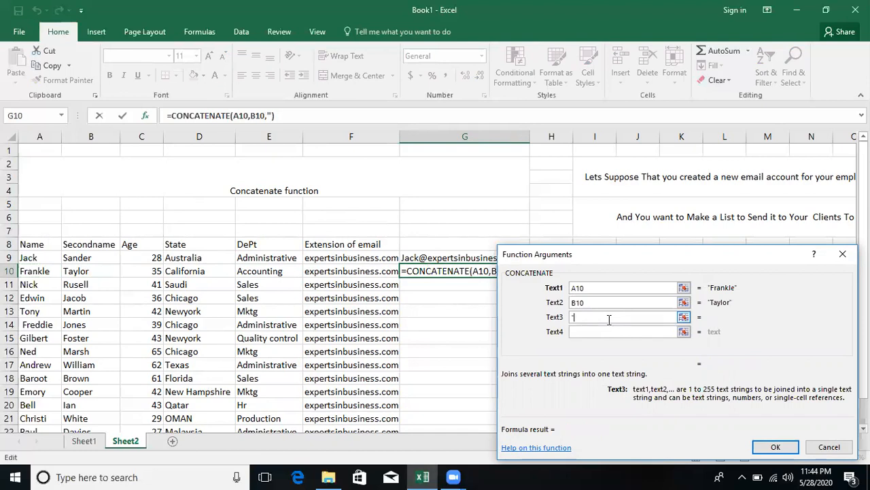
text(@")
click(603, 330)
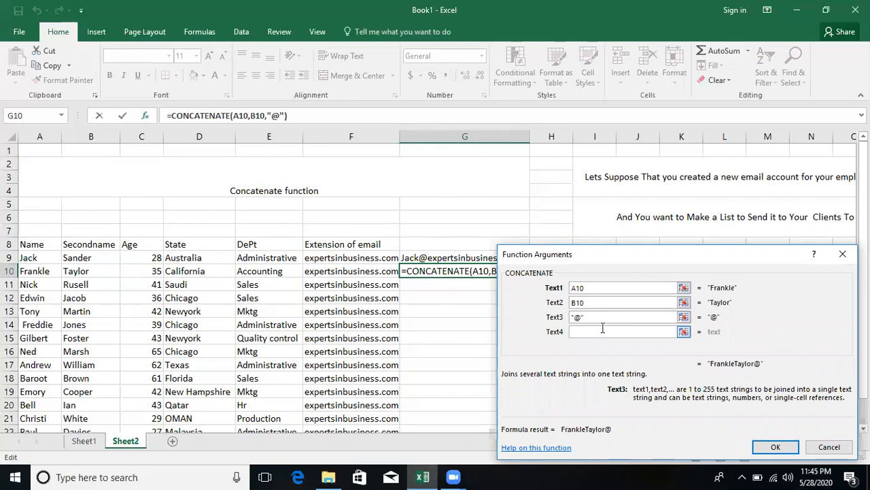
click(367, 271)
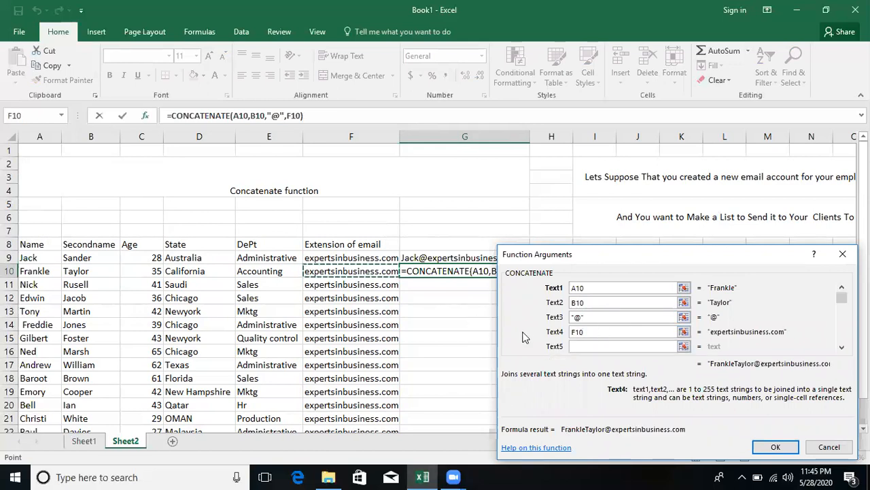
click(782, 448)
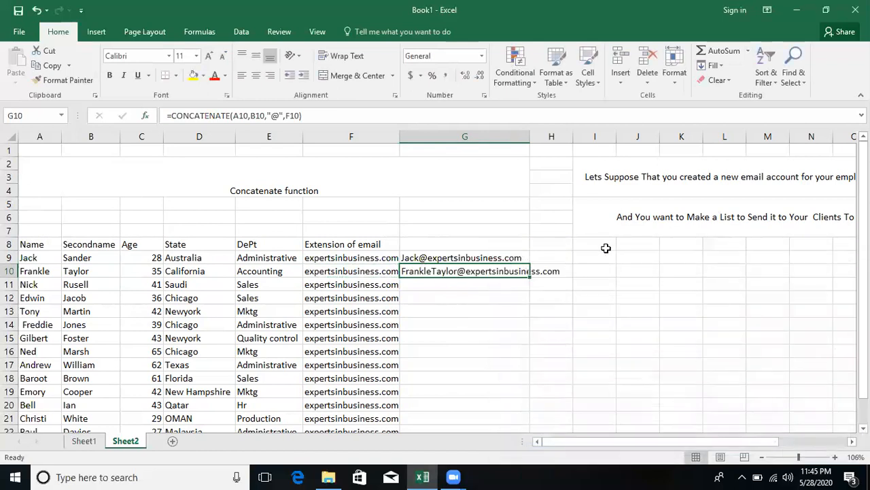
- Fit column G to its content and fill the G10 formula down to G23
double_click(531, 136)
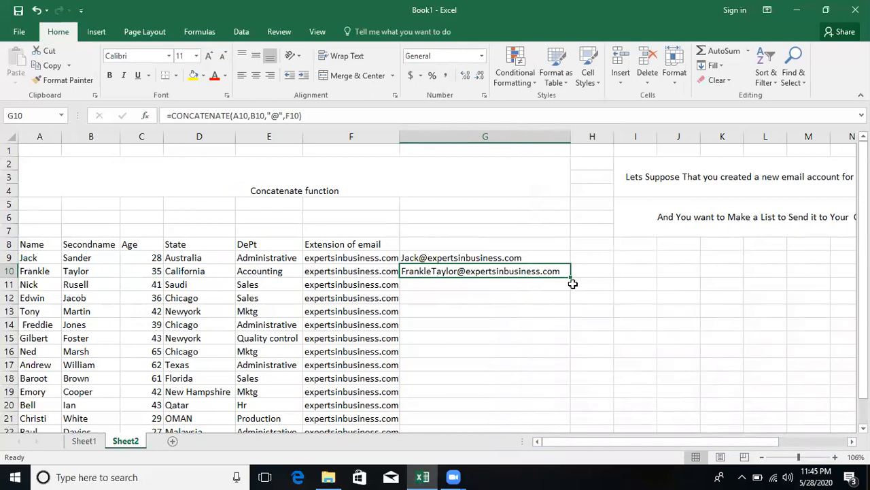
mouse_move(573, 283)
mouse_down()
mouse_move(572, 382)
mouse_move(573, 284)
mouse_up()
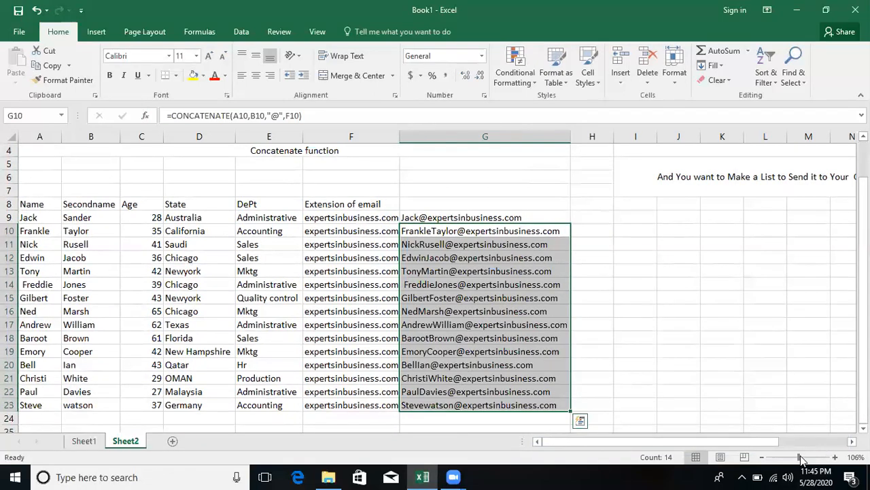
drag(797, 457, 803, 460)
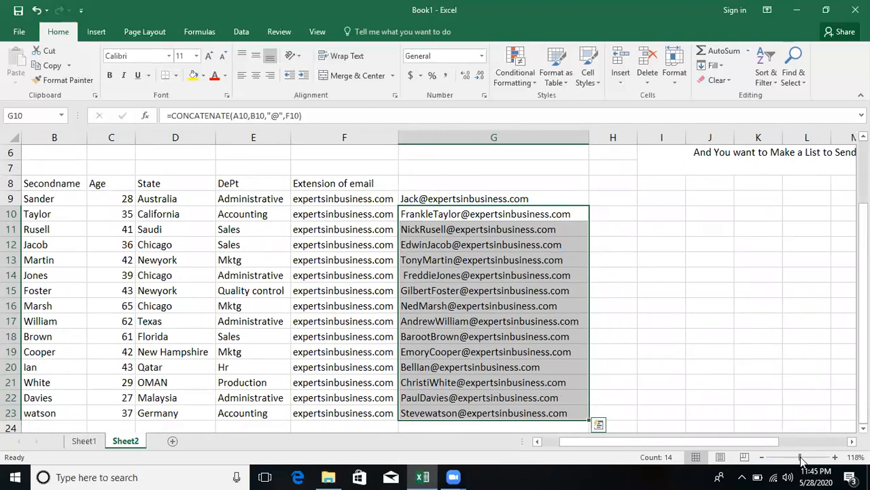
- Reopen the function arguments of the G9 formula, review its text entries and close them without changes
click(519, 199)
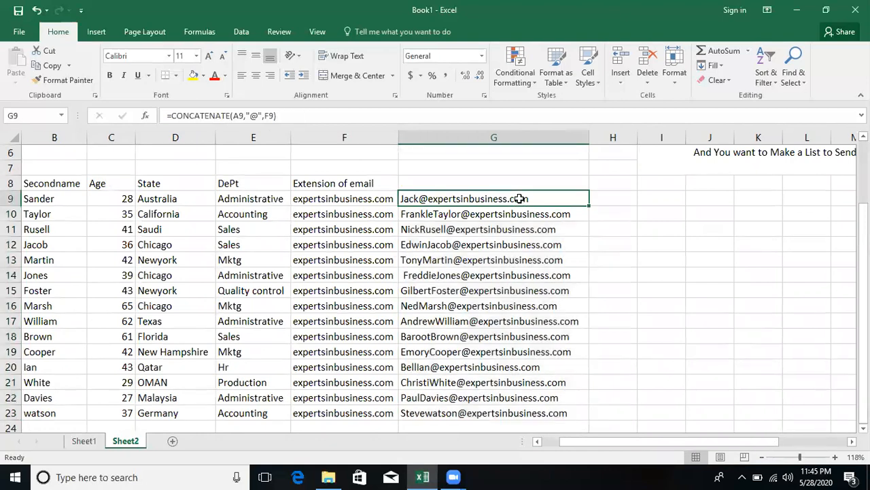
click(147, 117)
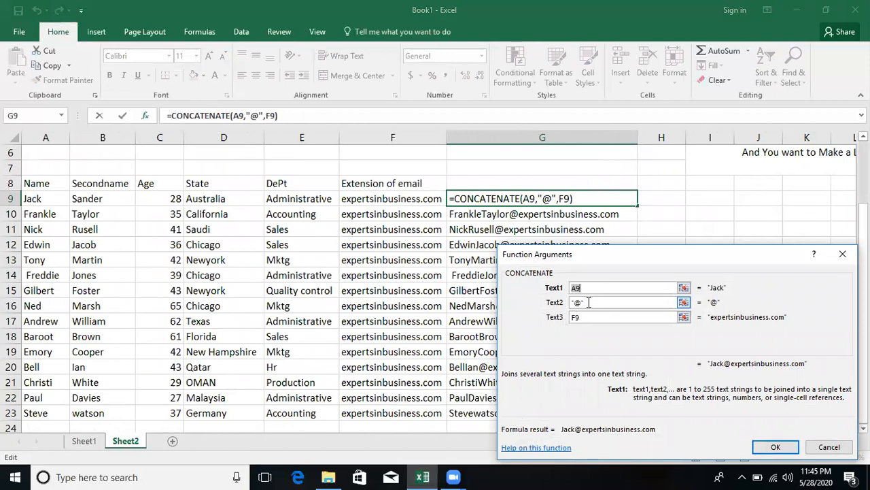
click(582, 304)
click(776, 446)
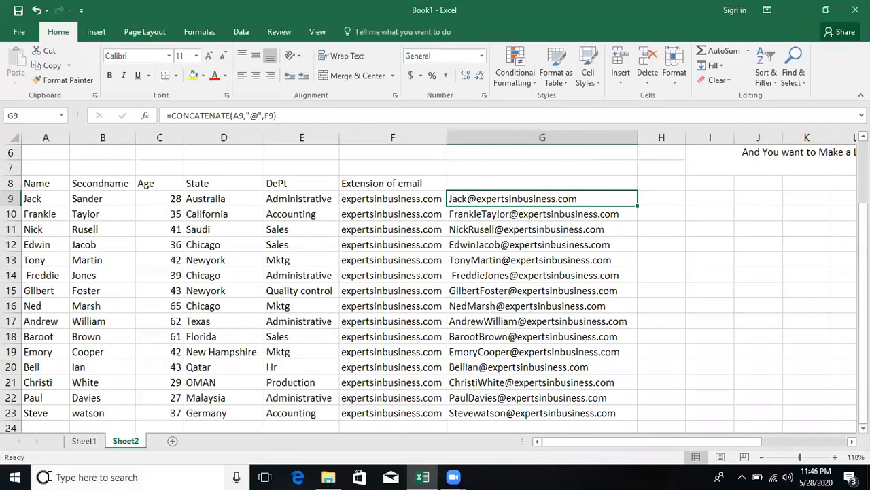
- Alternate between Sheet1 and Sheet2 to review the CONCATENATE examples and the email address list, ending on Sheet1
click(83, 442)
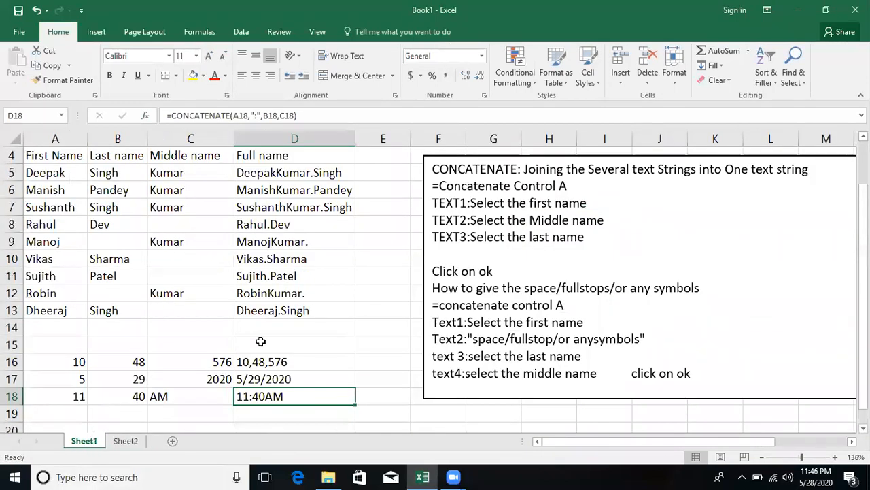
click(133, 442)
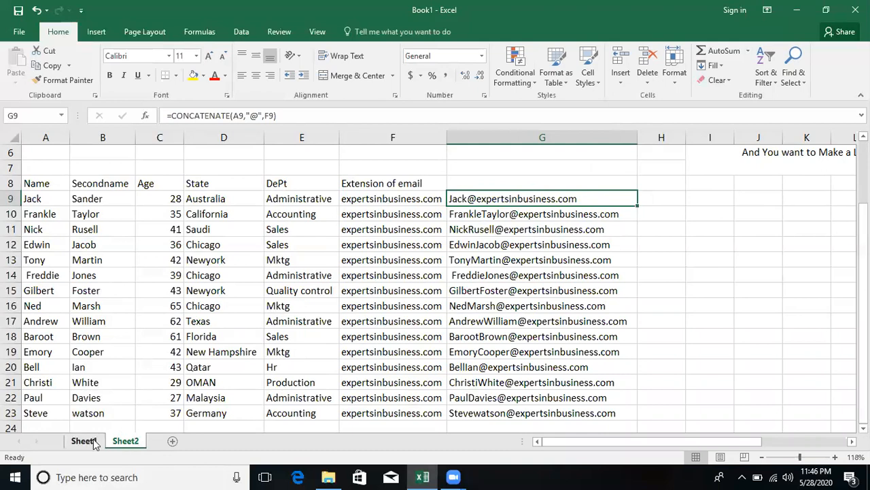
click(93, 442)
click(124, 440)
click(96, 442)
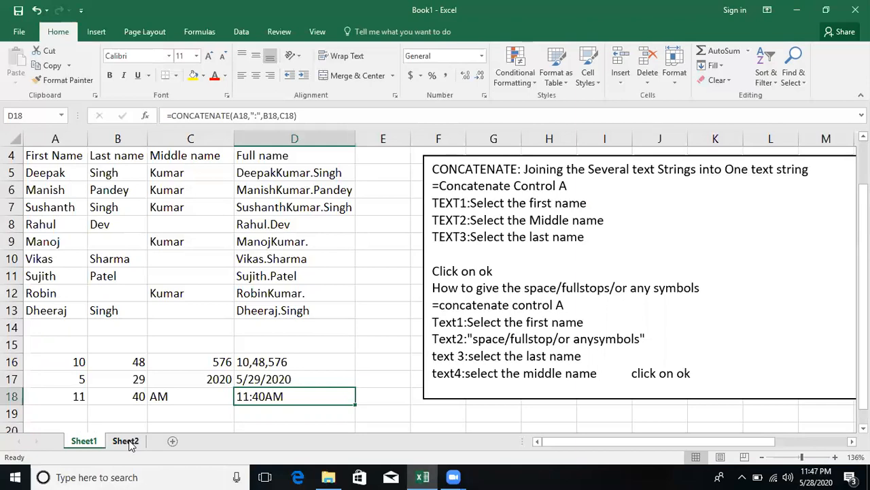
click(127, 441)
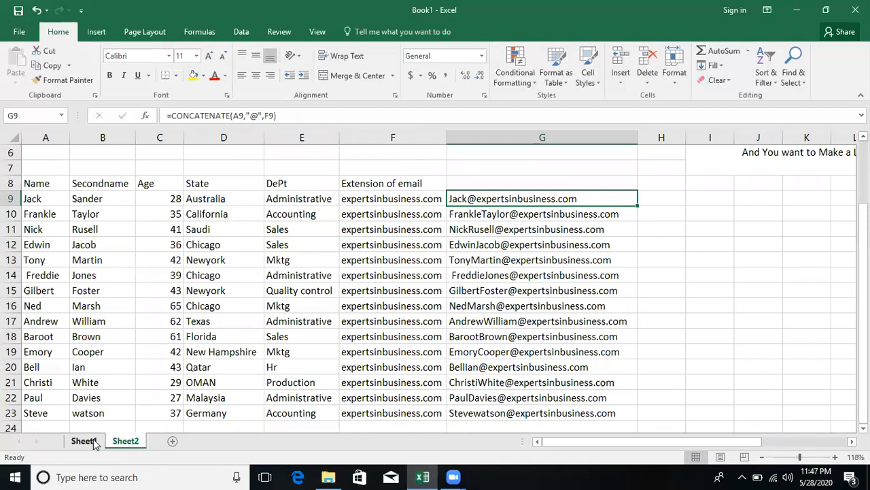
click(96, 442)
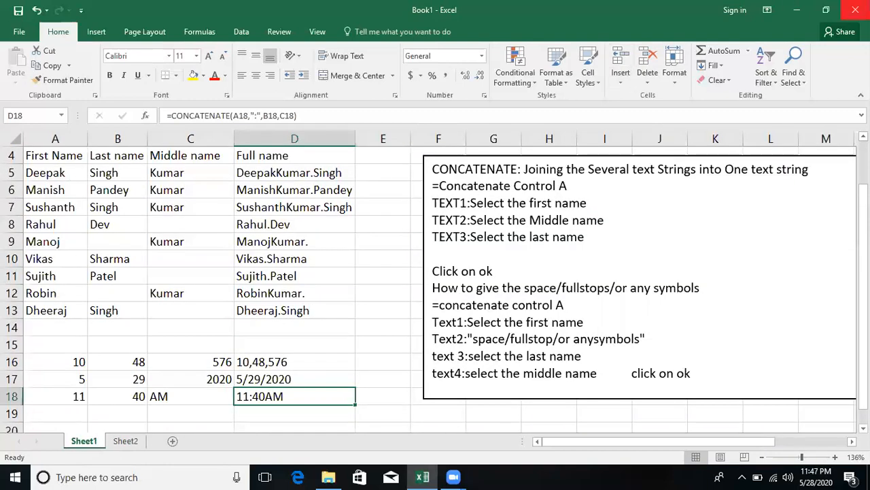
- Start closing the Book1 workbook
click(855, 10)
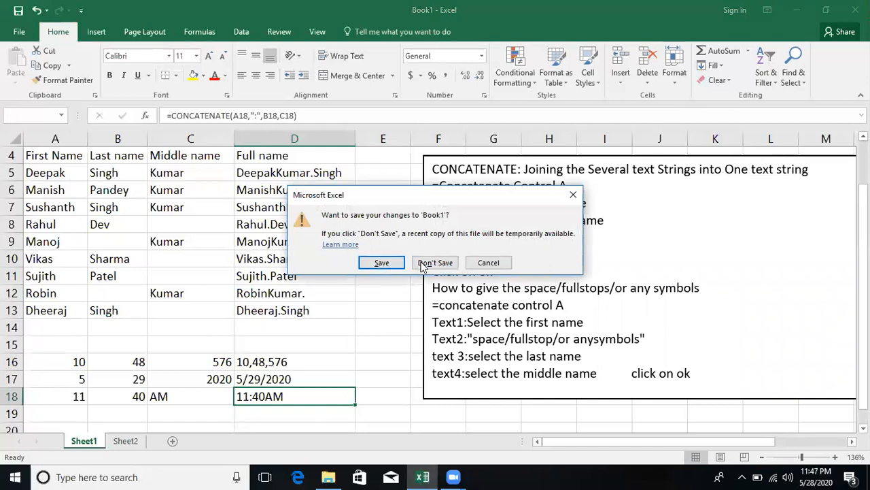
mouse_move(453, 477)
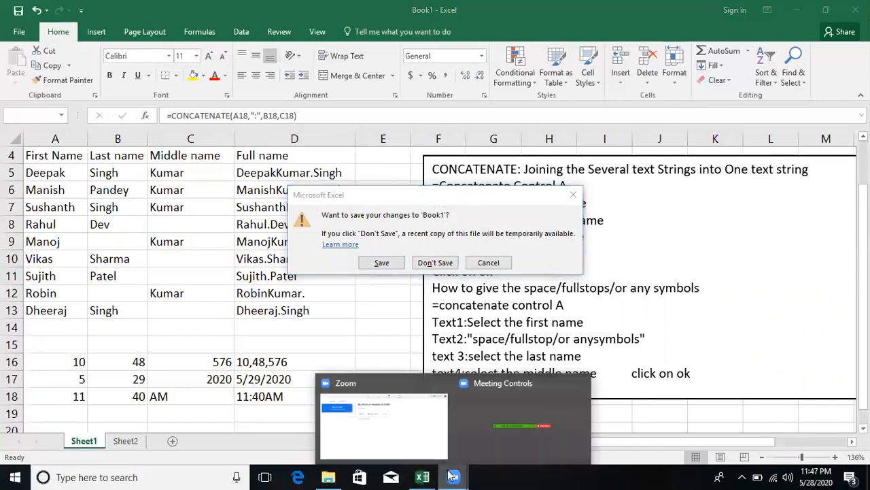
mouse_move(411, 437)
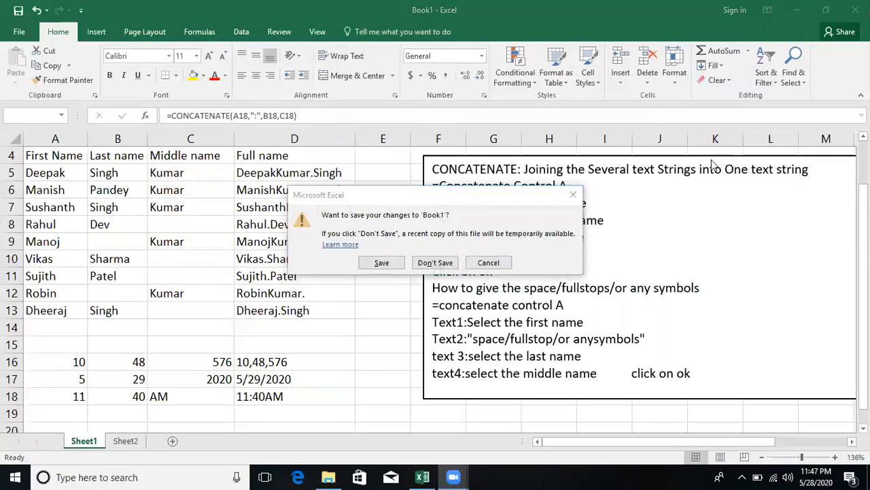